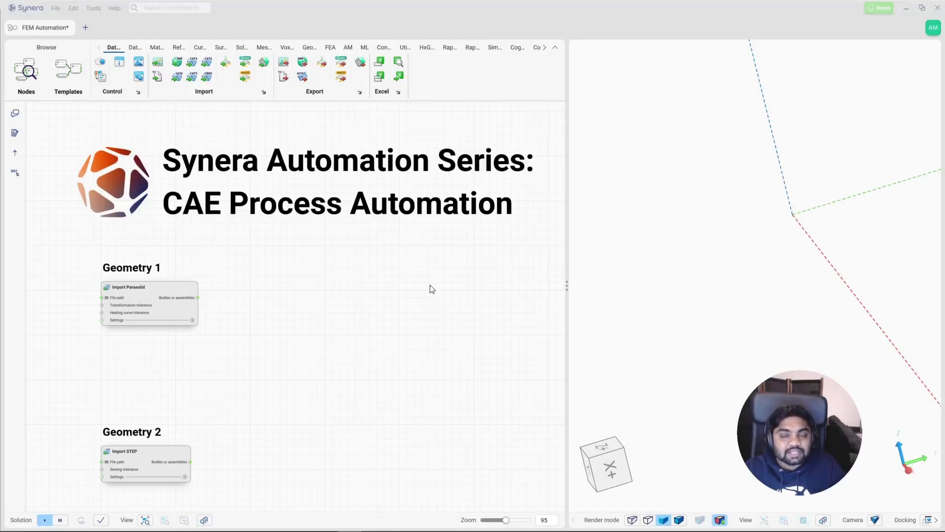
Browse the available workflow templates, filtering them by the CAD, FEA and AM tags in turn.
{"action": "left_click", "coordinate": [69, 78]}
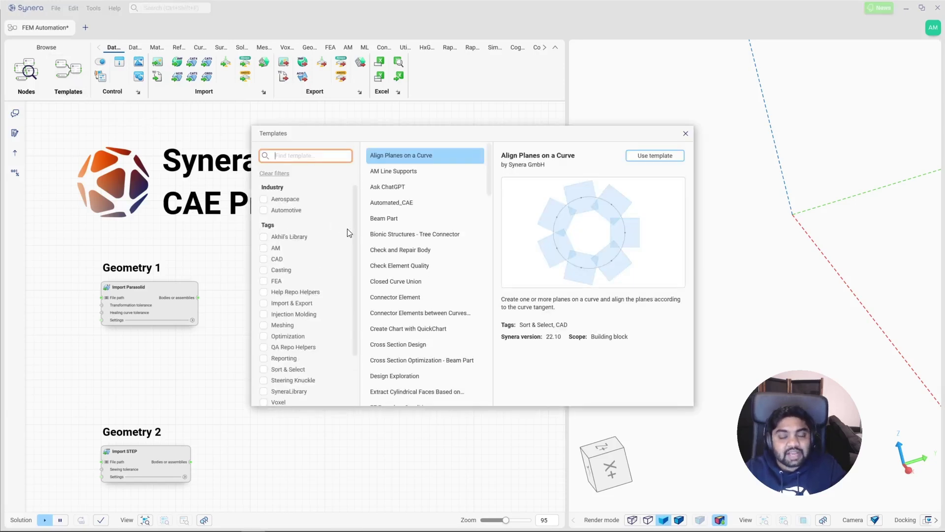
{"action": "left_click", "coordinate": [265, 261]}
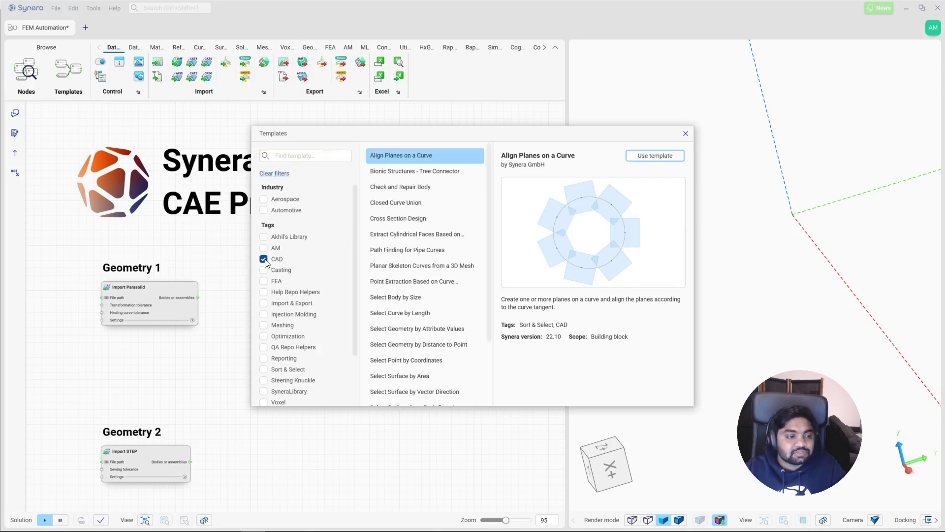
{"action": "left_click", "coordinate": [264, 259]}
{"action": "left_click", "coordinate": [264, 282]}
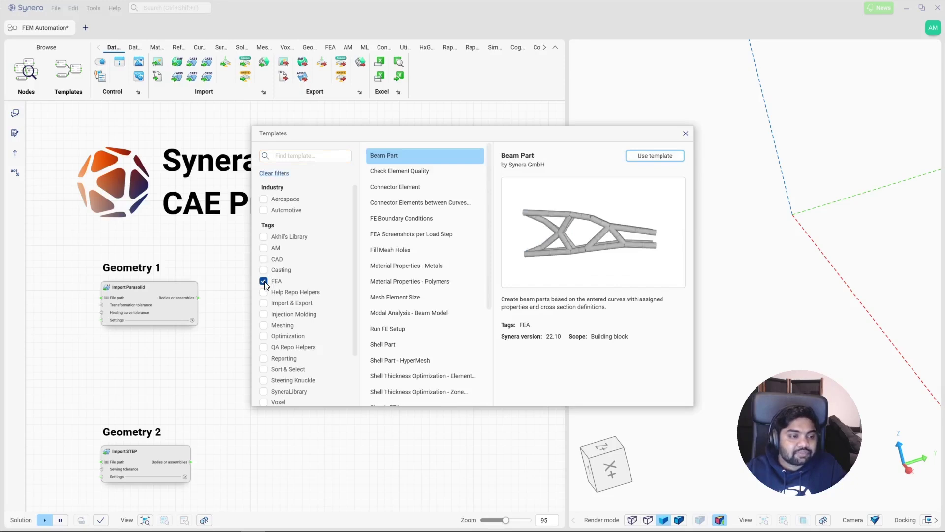
{"action": "left_click", "coordinate": [264, 281]}
{"action": "left_click", "coordinate": [264, 249]}
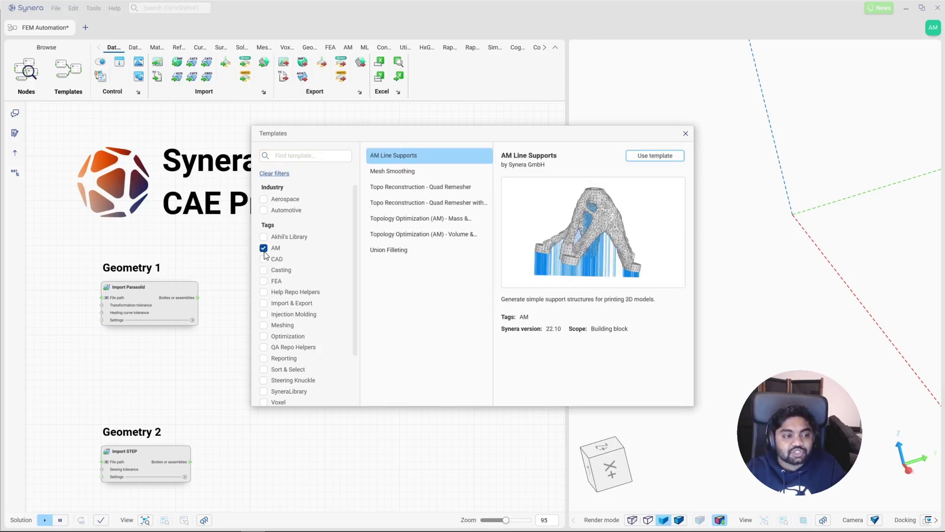
{"action": "left_click", "coordinate": [264, 251]}
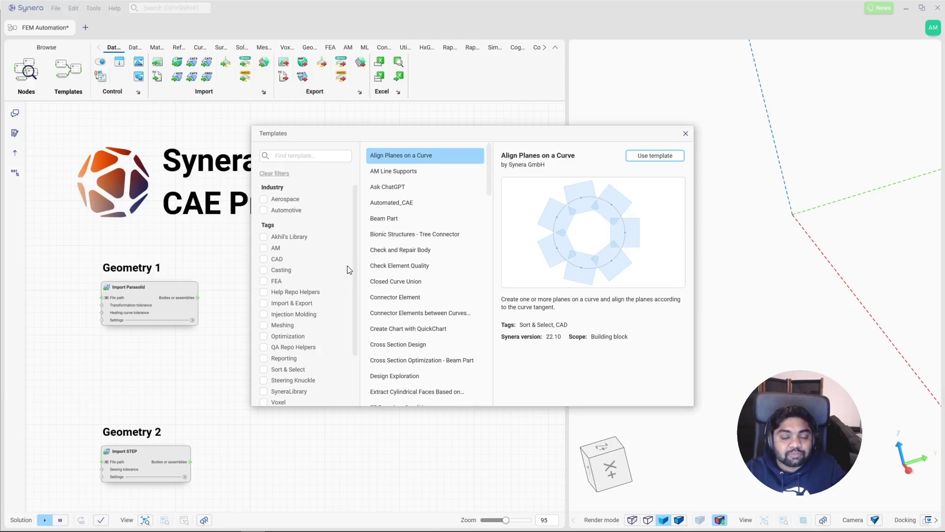
{"action": "left_click", "coordinate": [685, 133]}
Review the nodes and templates stored in the first custom library of the library manager.
{"action": "left_click", "coordinate": [93, 8]}
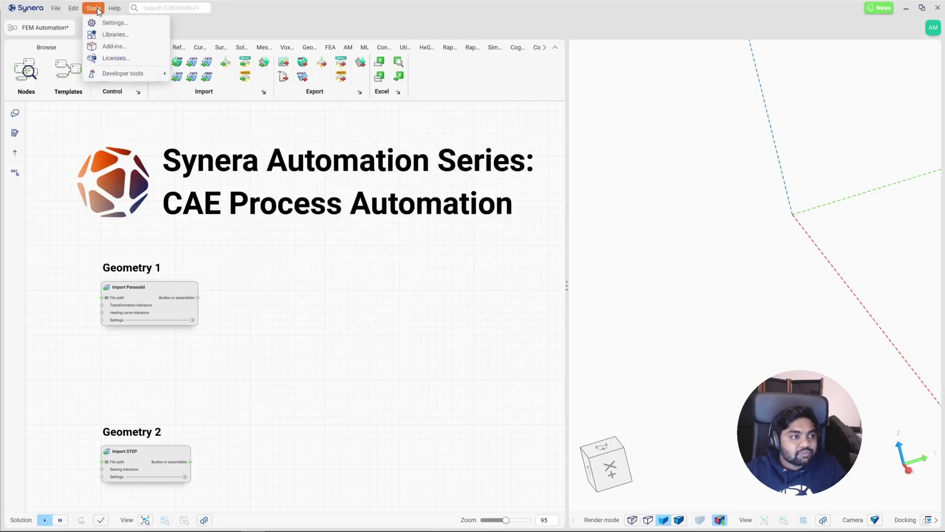
{"action": "left_click", "coordinate": [111, 46]}
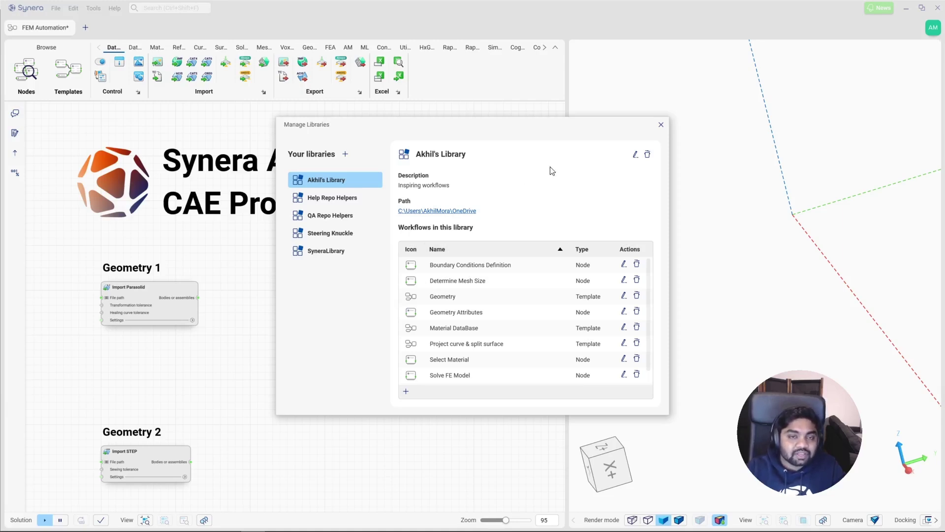
{"action": "left_click", "coordinate": [661, 124]}
Preview the part imported by the Geometry 1 Import Parasolid node in the viewport.
{"action": "scroll", "coordinate": [116, 295], "scroll_direction": "up", "scroll_amount": 1}
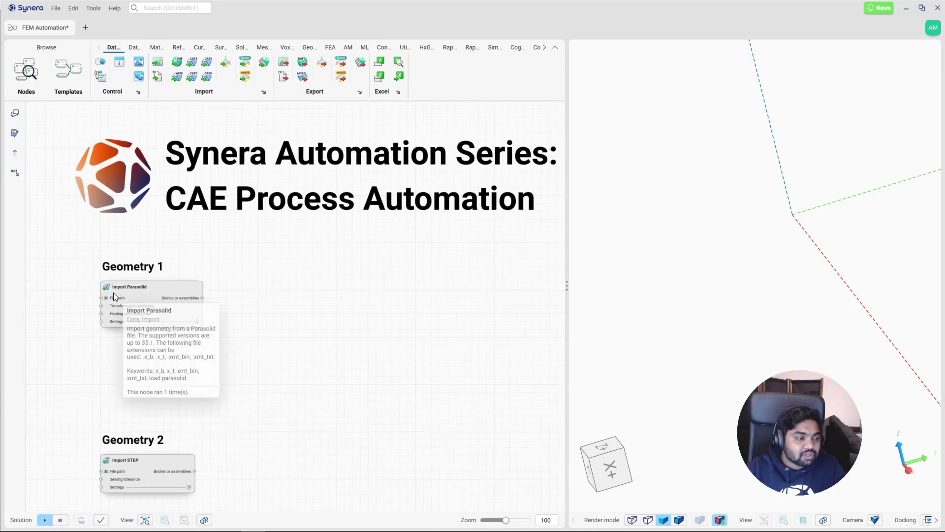
{"action": "left_click", "coordinate": [139, 296]}
{"action": "left_click", "coordinate": [250, 301]}
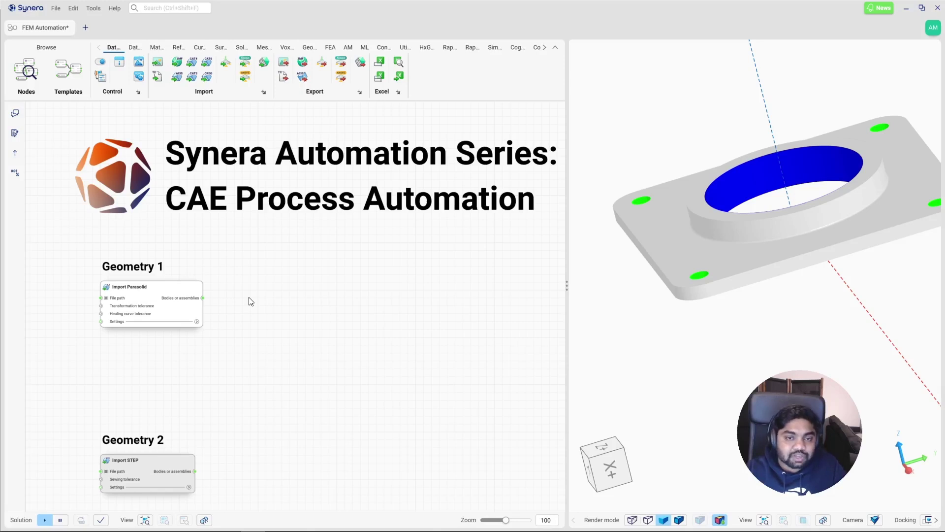
Add a Solid Mesh node whose Body input is fed by Import Parasolid's Bodies or assemblies output.
{"action": "left_click_drag", "start_coordinate": [202, 297], "coordinate": [415, 297]}
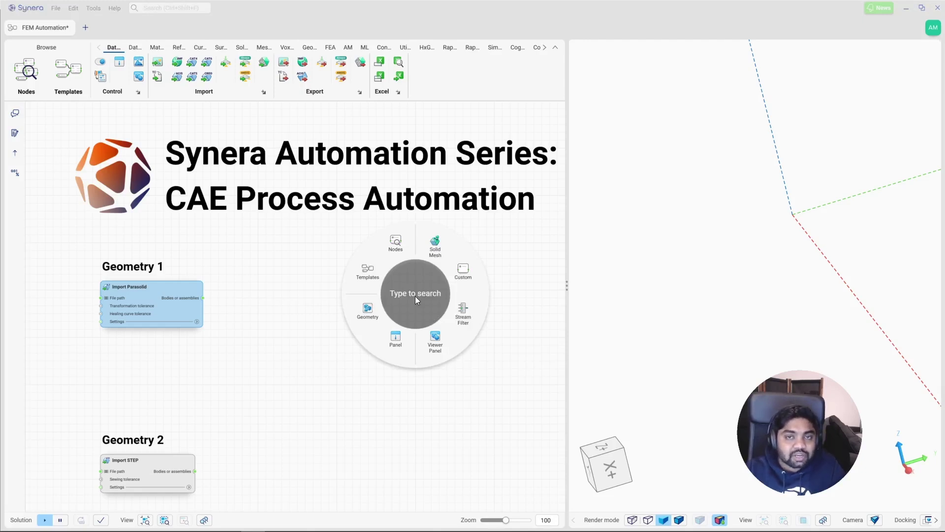
{"action": "left_click", "coordinate": [426, 277]}
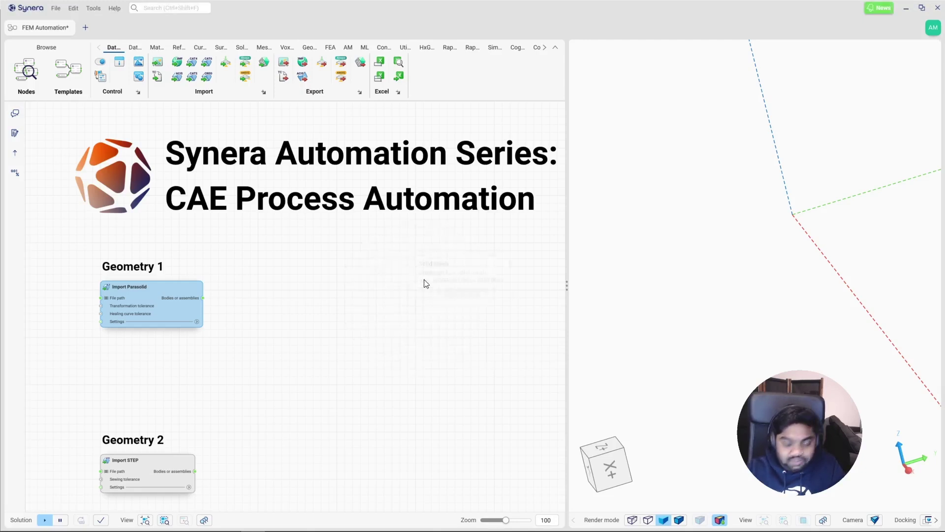
{"action": "type", "text": "solid mes"}
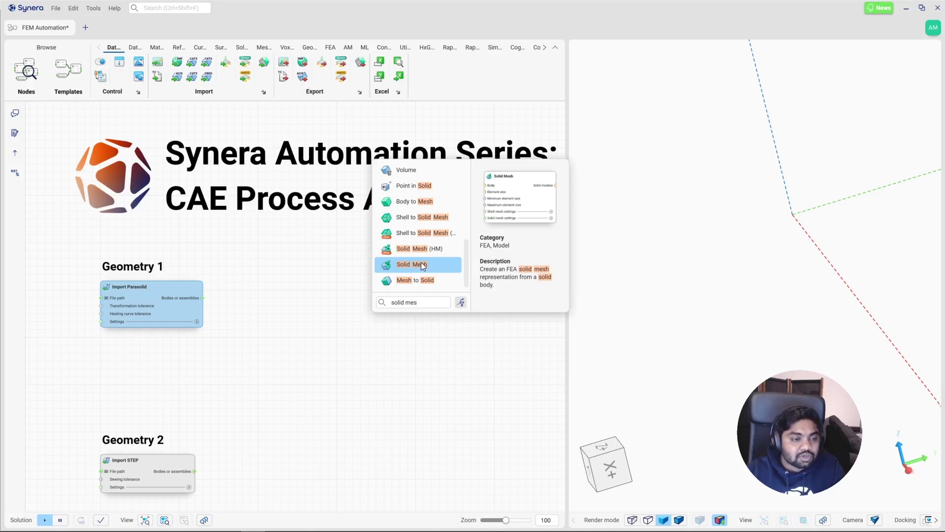
{"action": "left_click", "coordinate": [421, 265]}
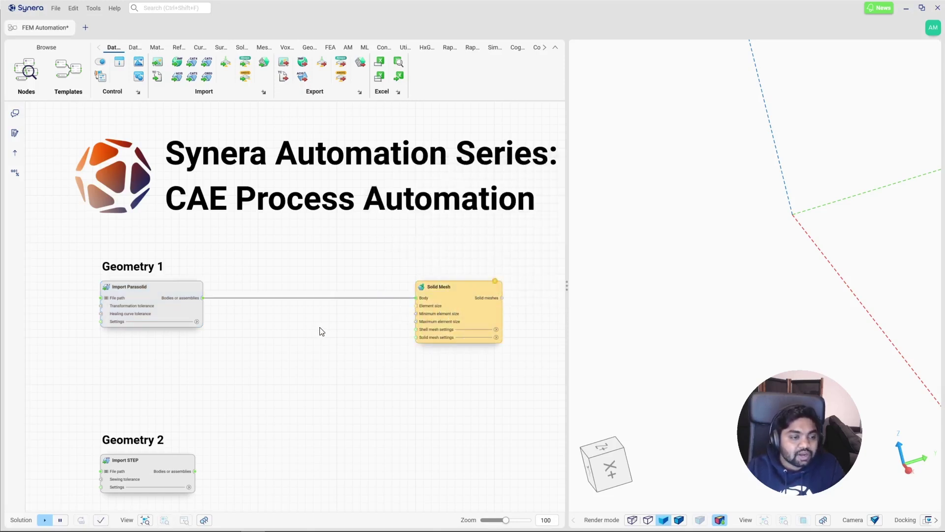
Add the library's Determine Mesh Size node between the two nodes and connect its Body to be meshed input to Import Parasolid's output.
{"action": "scroll", "coordinate": [348, 320], "scroll_direction": "up", "scroll_amount": 1}
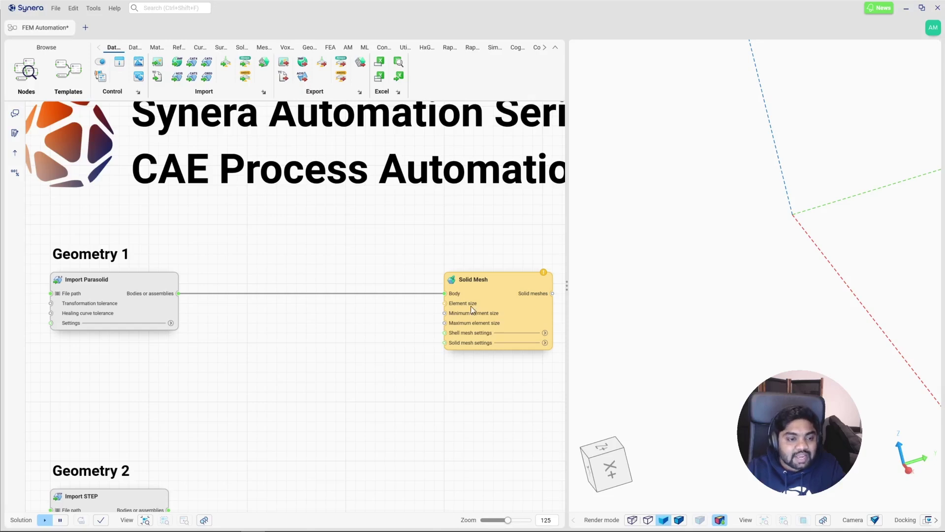
{"action": "right_click", "coordinate": [328, 326]}
{"action": "type", "text": "dete"}
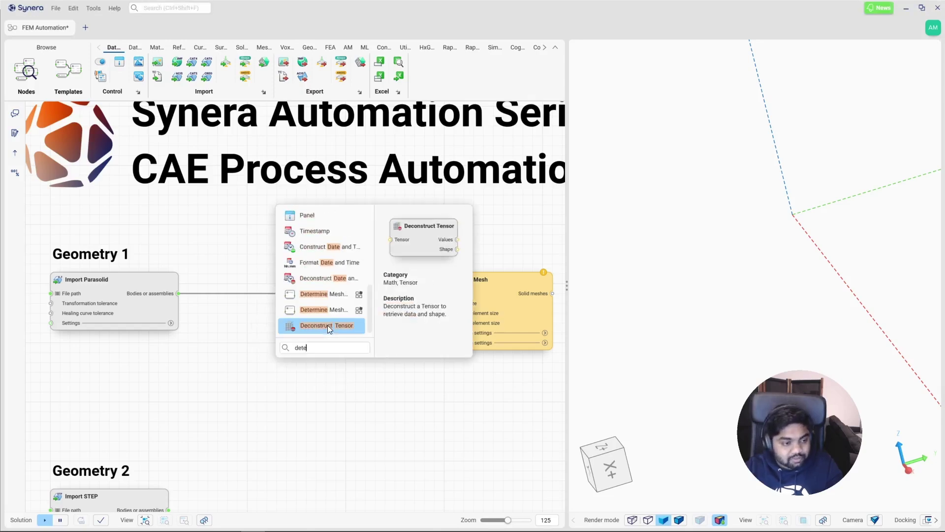
{"action": "type", "text": "mes"}
{"action": "left_click", "coordinate": [326, 325]}
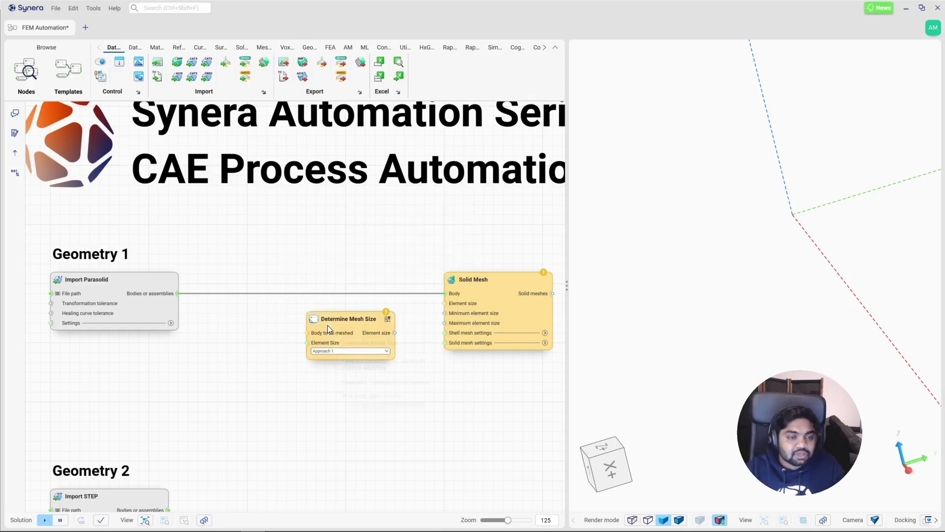
{"action": "left_click_drag", "start_coordinate": [327, 325], "coordinate": [284, 321]}
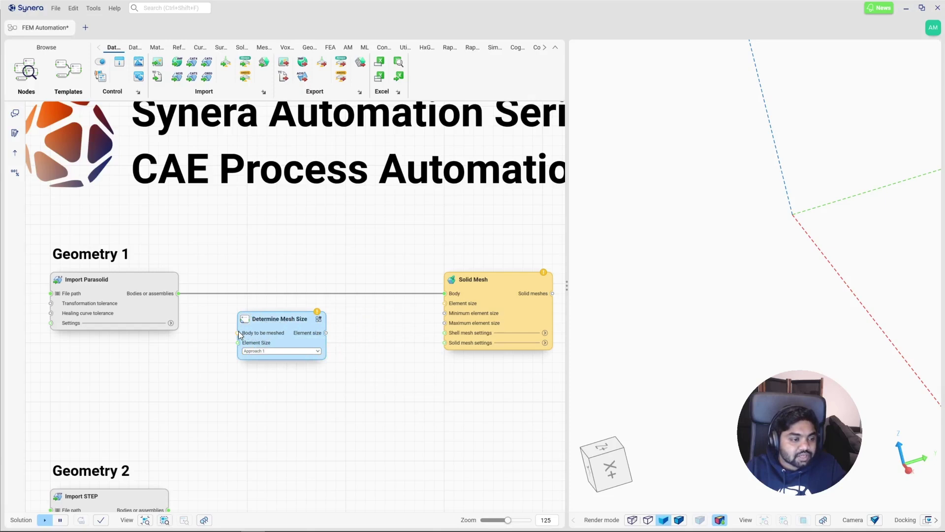
{"action": "left_click_drag", "start_coordinate": [205, 304], "coordinate": [174, 292]}
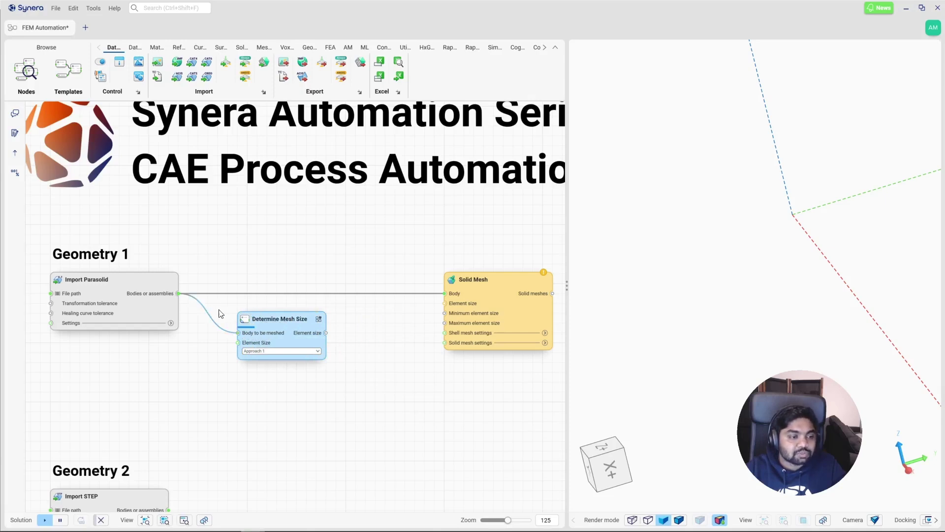
Inspect the Determine Mesh Size node's approach options and the workflow contained inside it.
{"action": "left_click", "coordinate": [283, 351]}
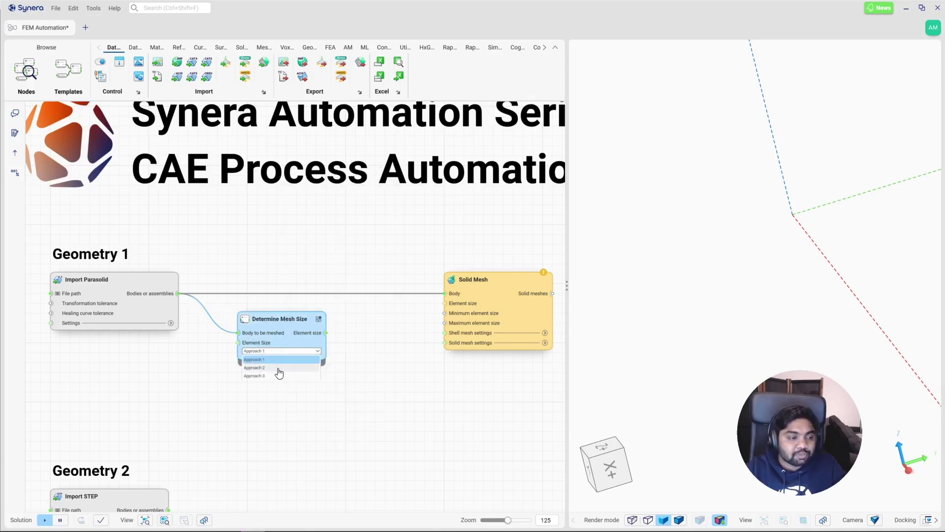
{"action": "left_click", "coordinate": [359, 333]}
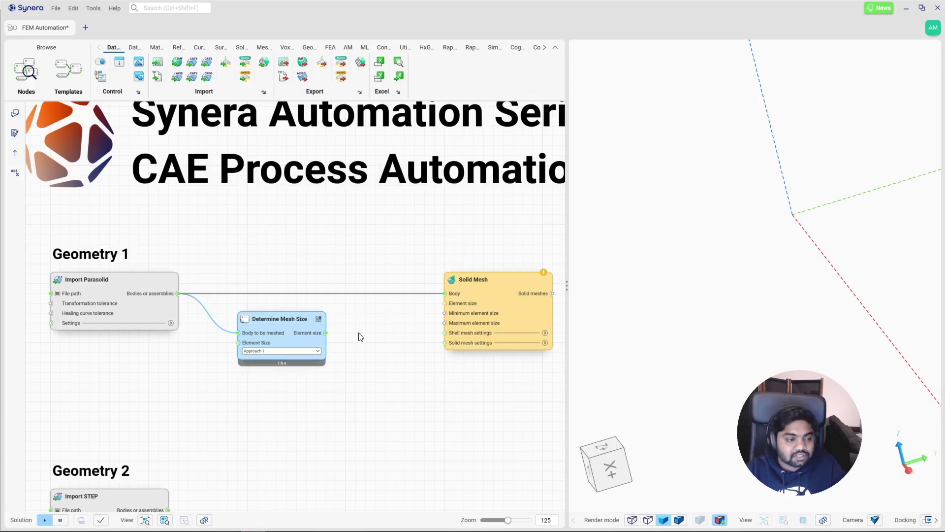
{"action": "left_click", "coordinate": [244, 320]}
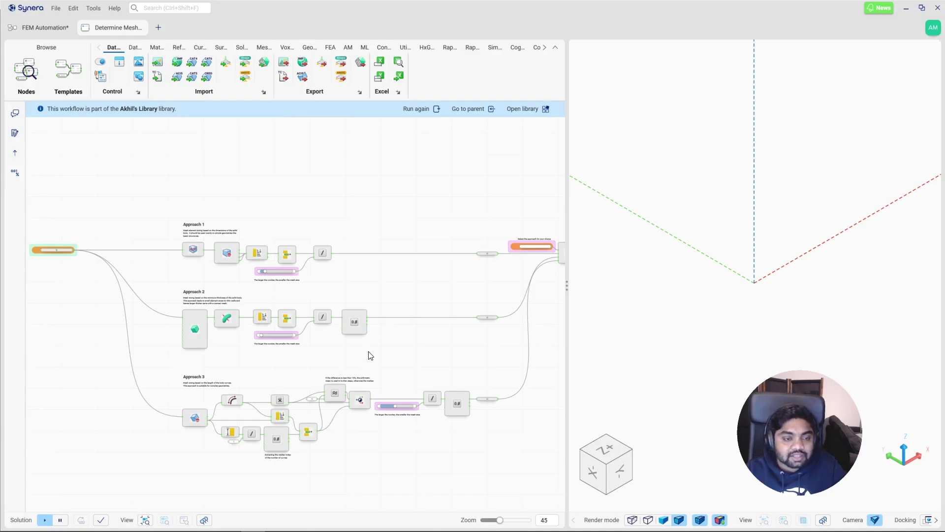
{"action": "left_click", "coordinate": [143, 28]}
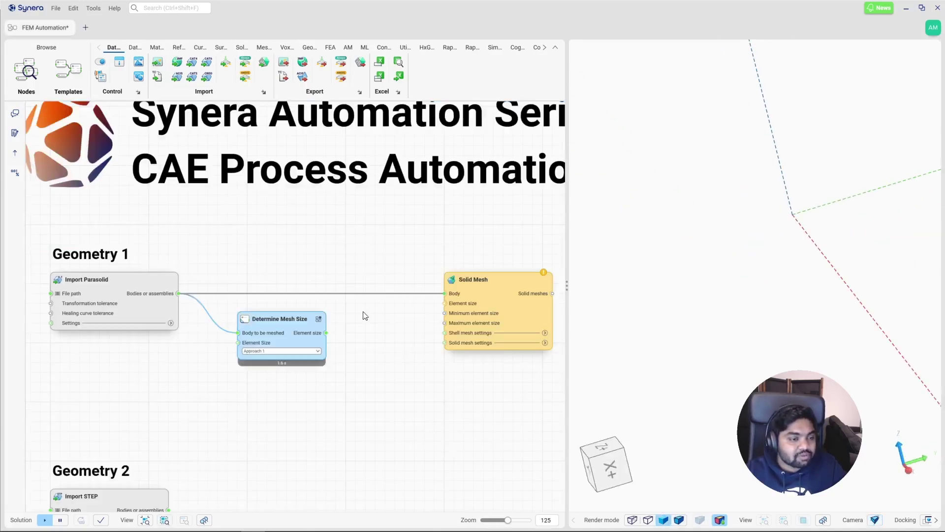
Attach a panel to Determine Mesh Size's Element size output and set the node's option to Approach 3.
{"action": "left_click_drag", "start_coordinate": [328, 336], "coordinate": [346, 331]}
{"action": "left_click", "coordinate": [323, 372]}
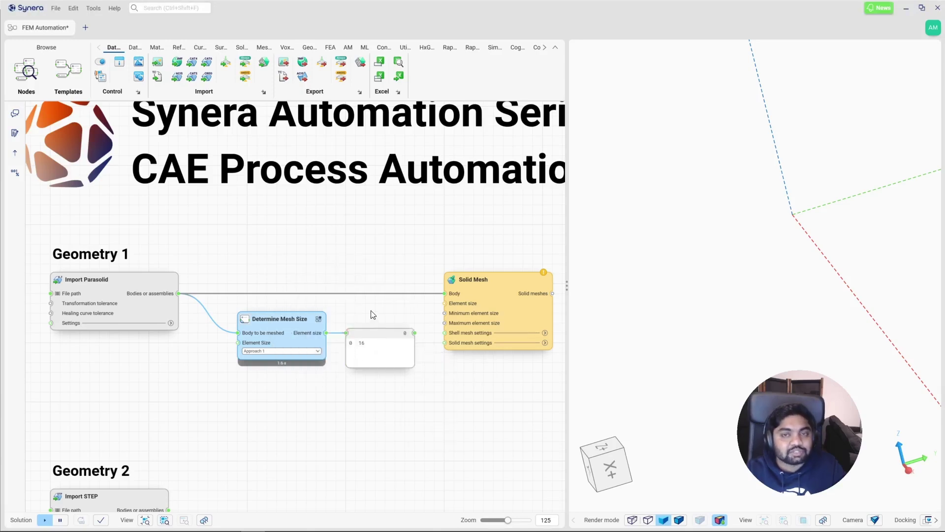
{"action": "left_click_drag", "start_coordinate": [375, 317], "coordinate": [271, 364]}
{"action": "left_click", "coordinate": [313, 351]}
{"action": "left_click", "coordinate": [285, 377]}
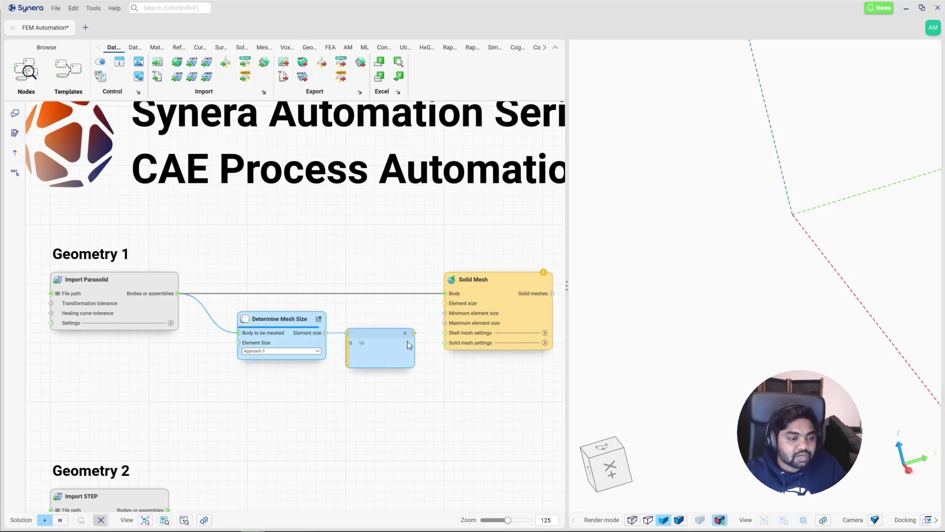
Connect the element size panel to the Solid Mesh node's Element size input and expand its solid mesh settings.
{"action": "left_click_drag", "start_coordinate": [415, 333], "coordinate": [446, 303]}
{"action": "left_click", "coordinate": [461, 343]}
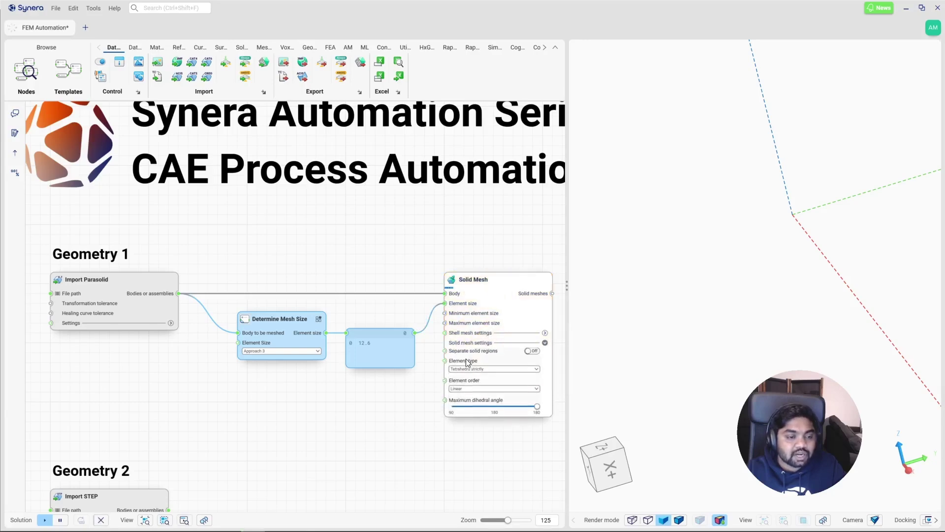
{"action": "left_click", "coordinate": [403, 397]}
{"action": "right_click_drag", "start_coordinate": [404, 397], "coordinate": [390, 390]}
{"action": "left_click_drag", "start_coordinate": [390, 390], "coordinate": [352, 387]}
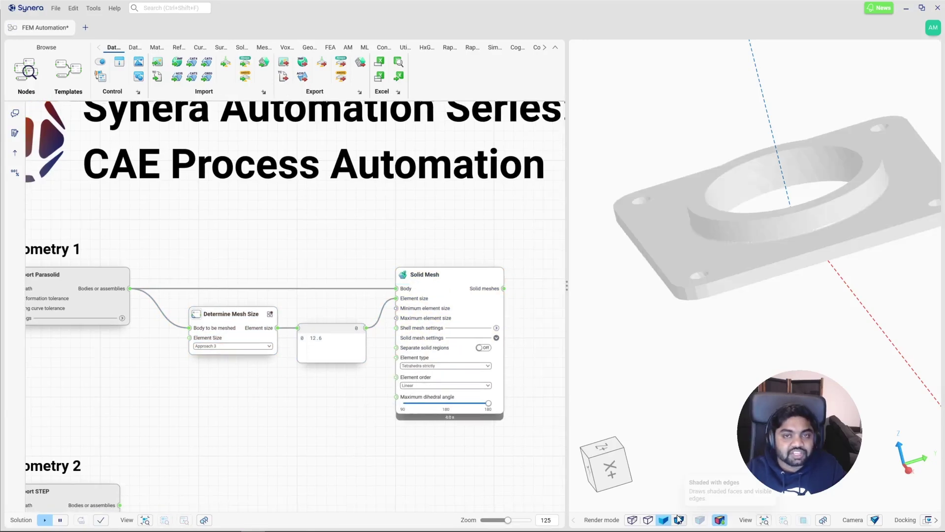
Show the mesh element edges on the part in the viewport.
{"action": "left_click", "coordinate": [700, 519]}
{"action": "right_click_drag", "start_coordinate": [716, 138], "coordinate": [736, 163]}
Add a Solid Part node fed by the Solid Mesh node's Solid meshes output.
{"action": "left_click_drag", "start_coordinate": [498, 253], "coordinate": [361, 238]}
{"action": "left_click_drag", "start_coordinate": [368, 273], "coordinate": [436, 260]}
{"action": "left_click", "coordinate": [528, 231]}
Connect a text panel reading PSOLID to the Solid Part node's Name input.
{"action": "left_click", "coordinate": [417, 300]}
{"action": "double_click", "coordinate": [416, 292]}
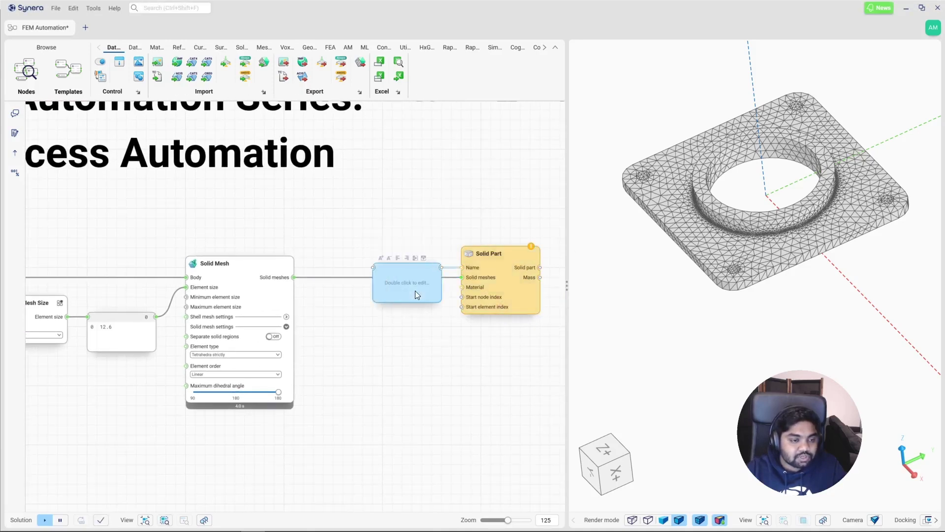
{"action": "key", "text": "Caps_Lock"}
{"action": "type", "text": "PART"}
{"action": "key", "text": "Return"}
{"action": "type", "text": "PSOLID"}
{"action": "key", "text": "Return"}
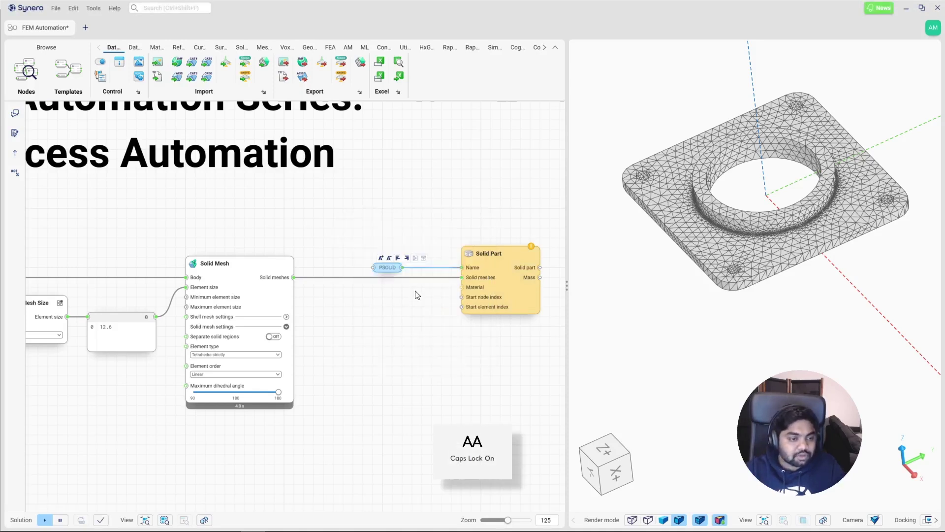
Add the library's Select Material node below the PSOLID panel.
{"action": "left_click", "coordinate": [394, 311]}
{"action": "right_click", "coordinate": [394, 311]}
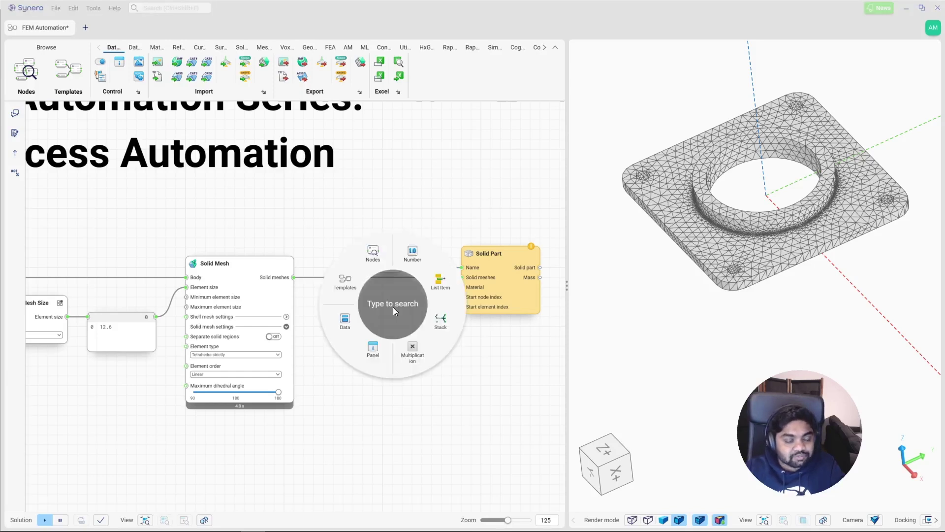
{"action": "left_click", "coordinate": [392, 306]}
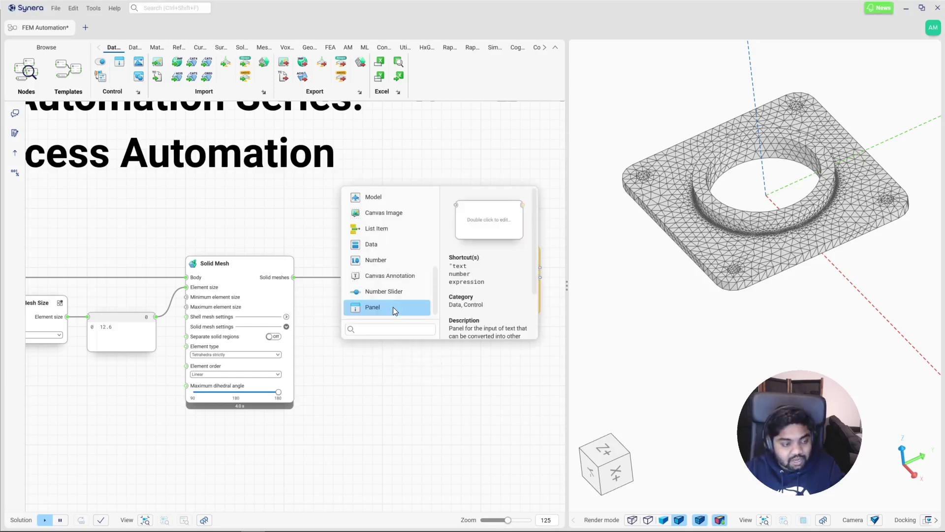
{"action": "type", "text": "SE"}
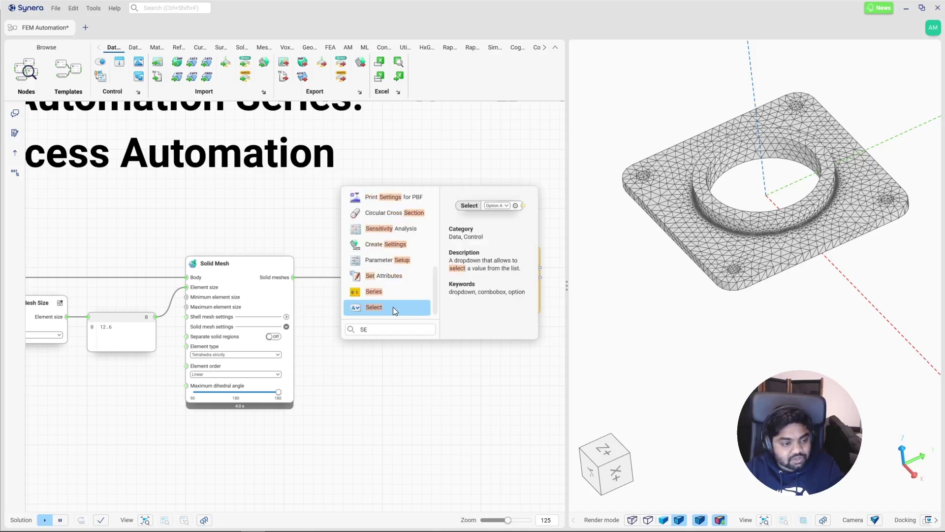
{"action": "type", "text": "MAT"}
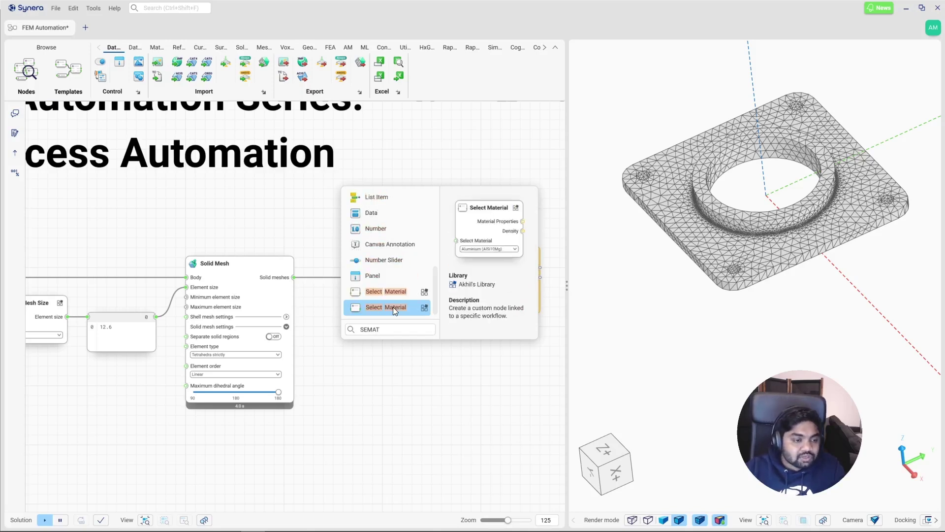
{"action": "left_click", "coordinate": [393, 307]}
Feed Select Material's Material Properties output, with Aluminium (AlSi10Mg) selected, into the Solid Part node's Material input.
{"action": "left_click", "coordinate": [395, 345]}
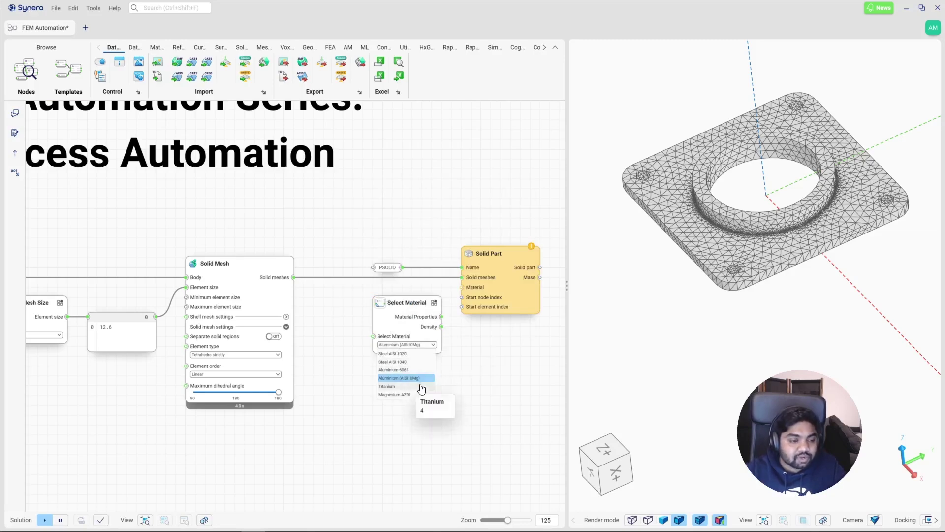
{"action": "scroll", "coordinate": [444, 353], "scroll_direction": "up", "scroll_amount": 5}
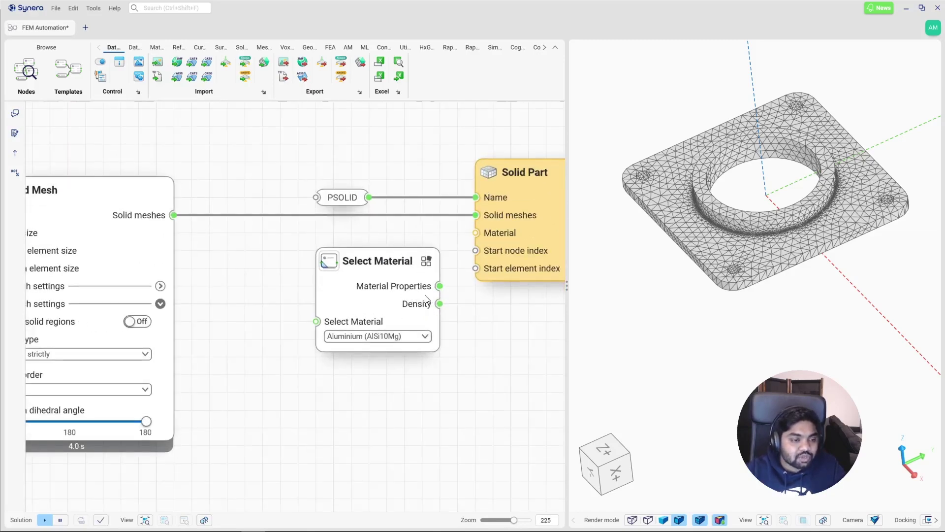
{"action": "left_click_drag", "start_coordinate": [439, 286], "coordinate": [466, 232]}
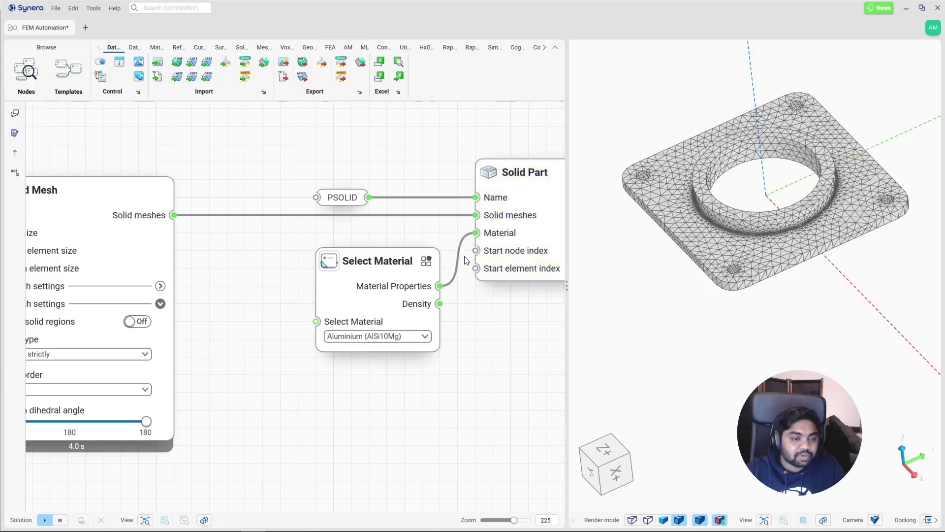
Review the materials offered by Select Material and keep Aluminium (AlSi10Mg) selected.
{"action": "left_click", "coordinate": [399, 335]}
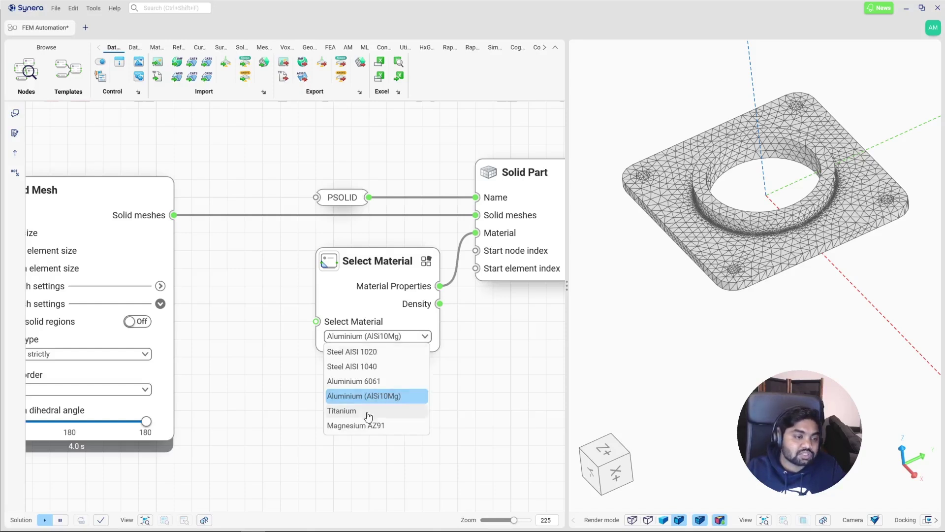
{"action": "left_click", "coordinate": [379, 396]}
Add the library's Geometry Attributes node fed by Import Parasolid's Bodies or assemblies output and align it below Determine Mesh Size.
{"action": "scroll", "coordinate": [475, 356], "scroll_direction": "down", "scroll_amount": 4}
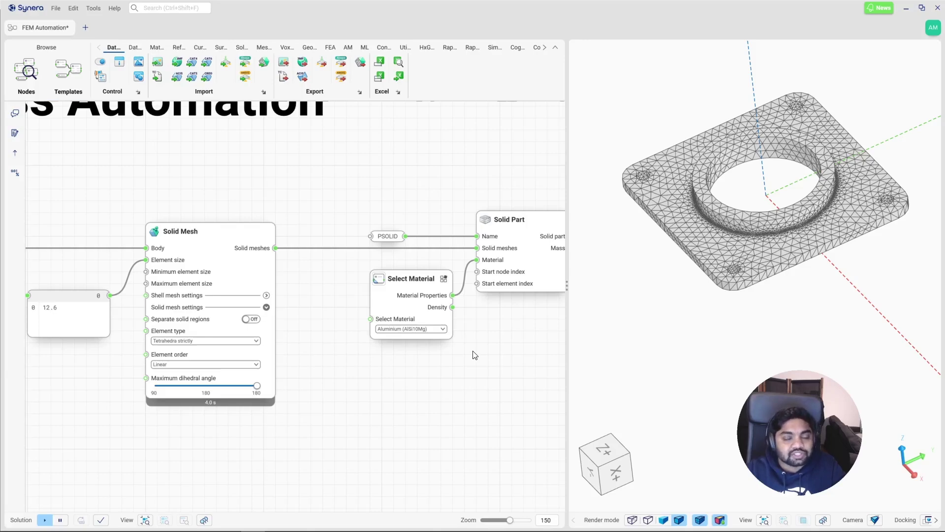
{"action": "scroll", "coordinate": [488, 344], "scroll_direction": "down", "scroll_amount": 1}
{"action": "left_click_drag", "start_coordinate": [516, 321], "coordinate": [200, 241]}
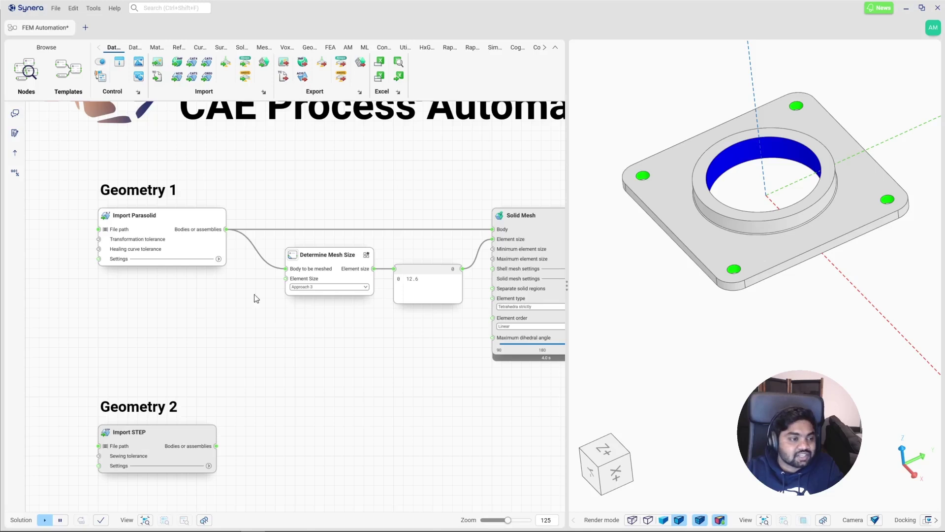
{"action": "left_click_drag", "start_coordinate": [226, 230], "coordinate": [305, 361]}
{"action": "type", "text": "ATTR"}
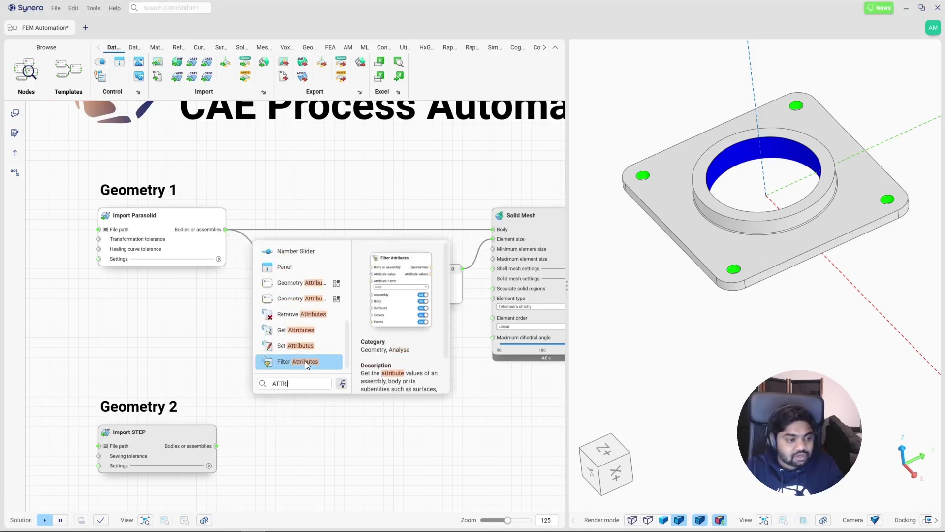
{"action": "left_click", "coordinate": [300, 299]}
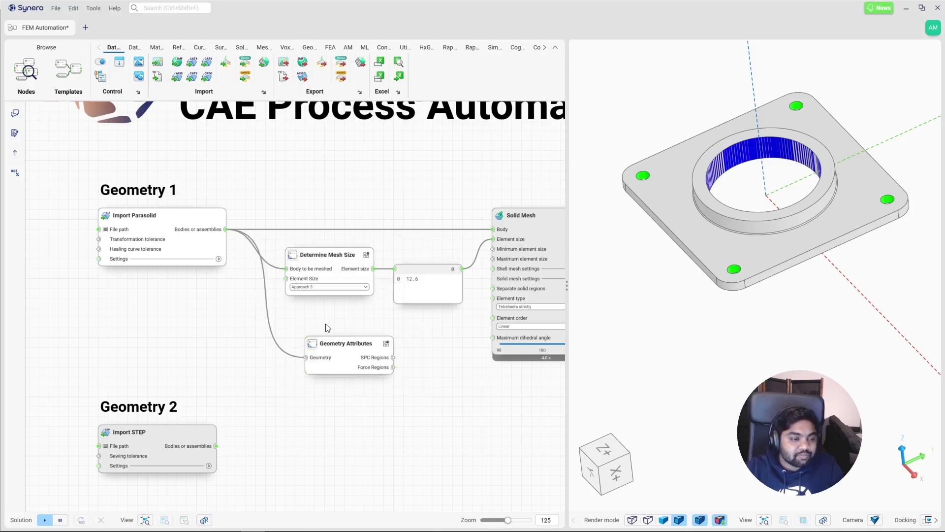
{"action": "left_click_drag", "start_coordinate": [343, 362], "coordinate": [324, 361]}
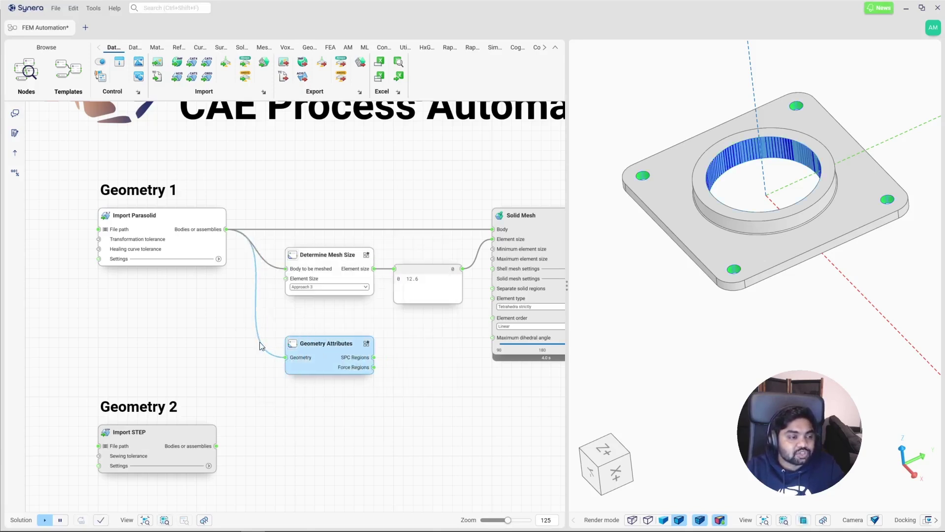
Hide the Import Parasolid geometry preview and inspect the SPC and force regions extracted by Geometry Attributes.
{"action": "left_click", "coordinate": [179, 245]}
{"action": "left_click", "coordinate": [369, 357]}
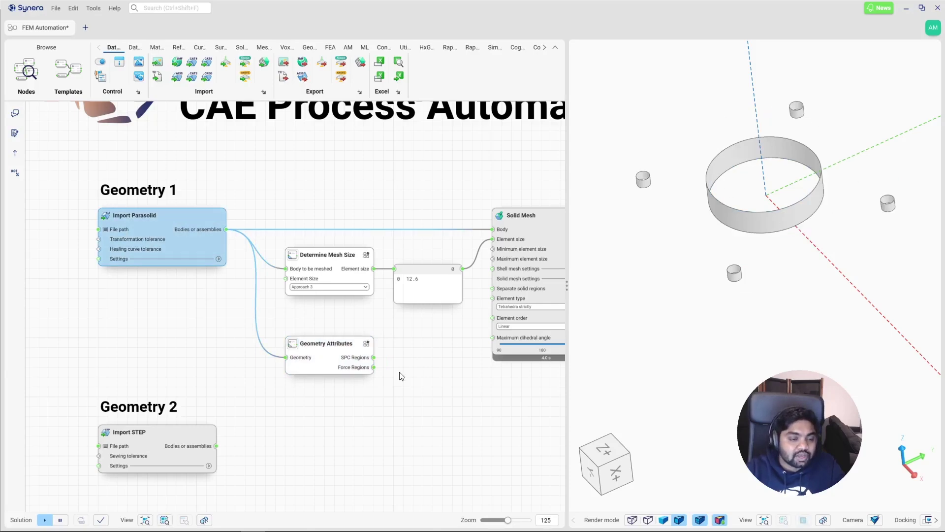
{"action": "scroll", "coordinate": [400, 374], "scroll_direction": "up", "scroll_amount": 2}
{"action": "mouse_move", "coordinate": [342, 356]}
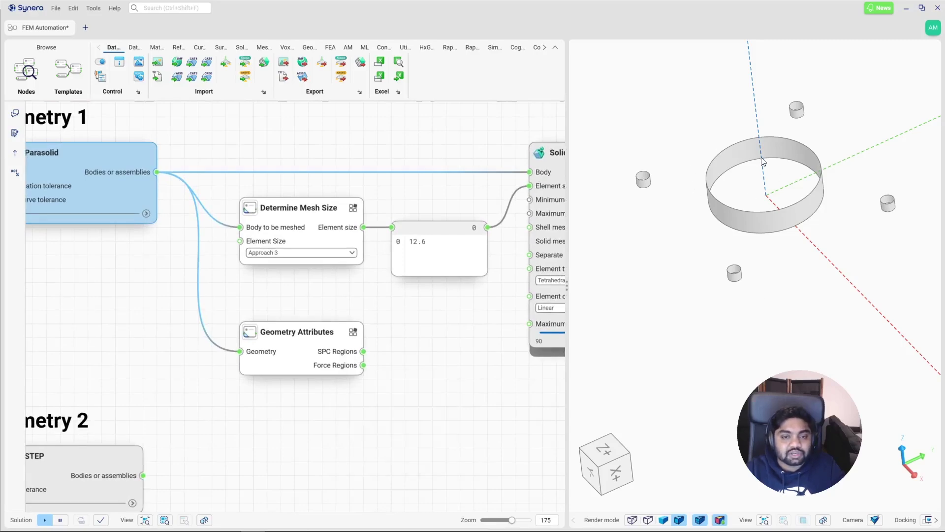
{"action": "key", "text": "ctrl"}
{"action": "key", "text": "ctrl"}
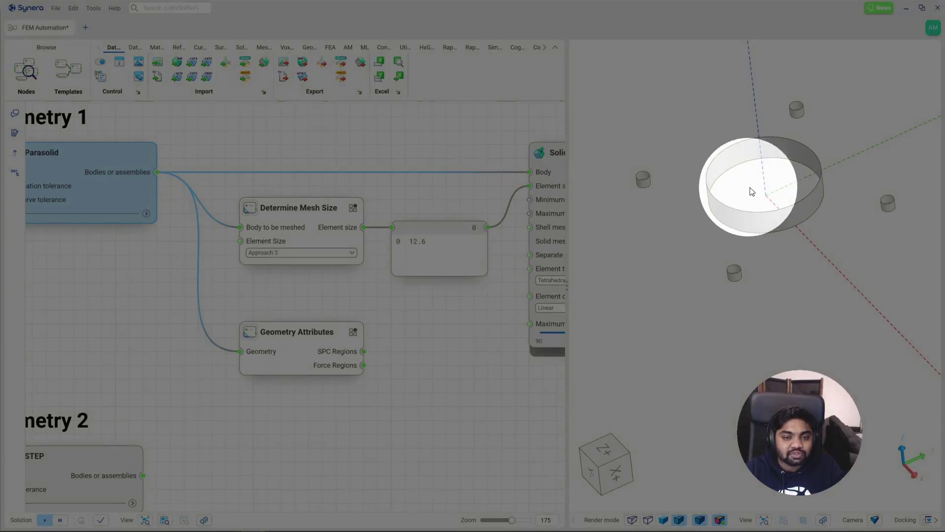
{"action": "left_click_drag", "start_coordinate": [264, 289], "coordinate": [265, 330]}
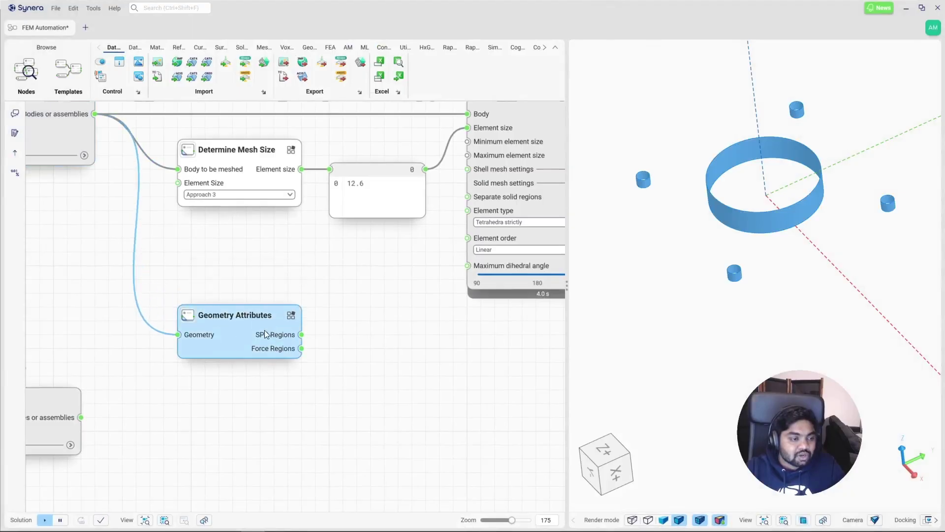
Add the library's Boundary Conditions Definition node beside Geometry Attributes.
{"action": "double_click", "coordinate": [357, 339]}
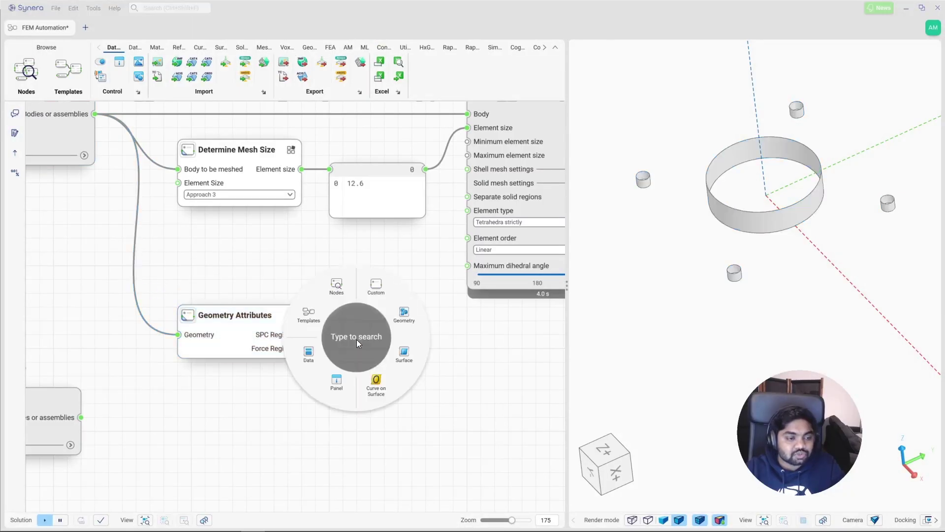
{"action": "type", "text": "BOUNDA"}
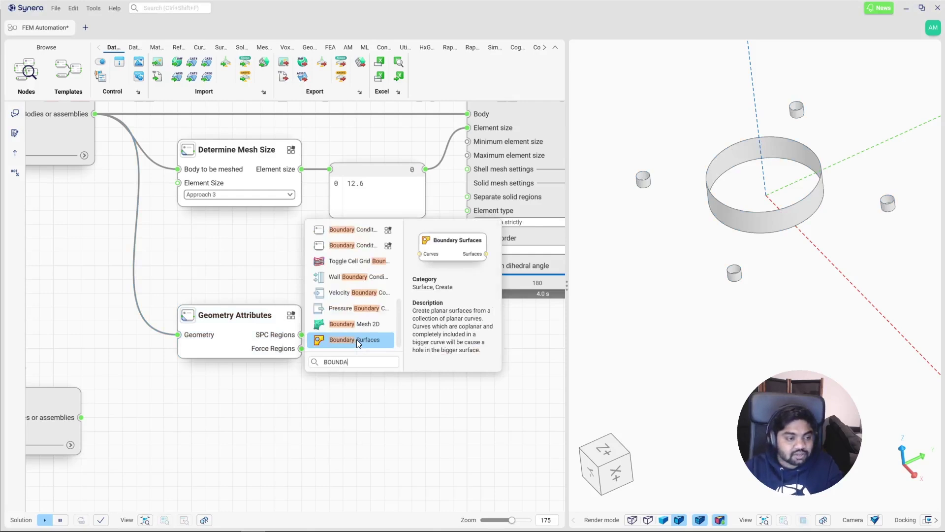
{"action": "left_click", "coordinate": [368, 246]}
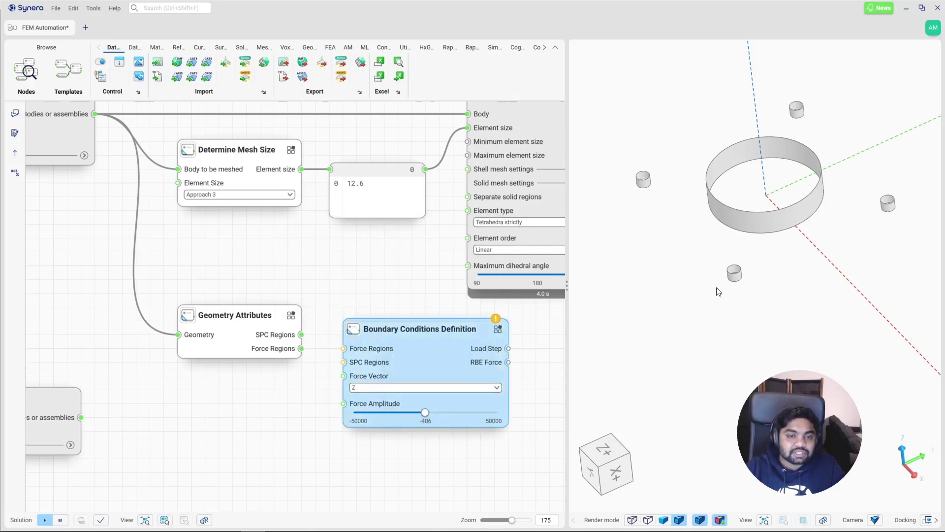
Connect Geometry Attributes' SPC Regions and Force Regions outputs to the matching Boundary Conditions Definition inputs, with Force Amplitude set to -500.
{"action": "mouse_move", "coordinate": [291, 336]}
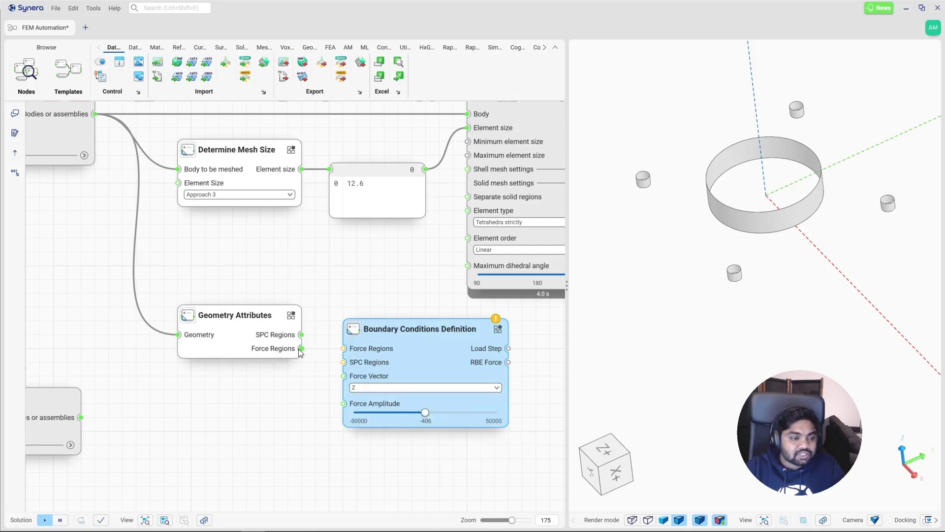
{"action": "left_click_drag", "start_coordinate": [302, 349], "coordinate": [343, 362]}
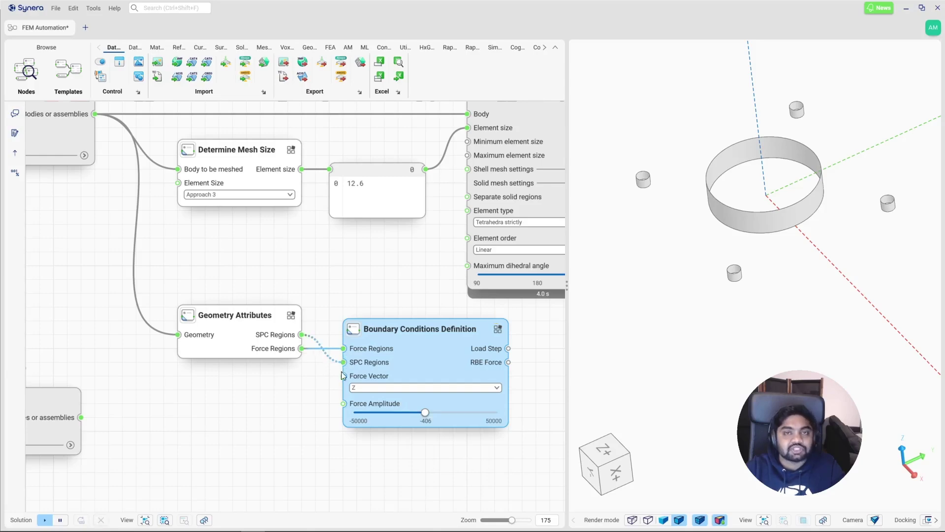
{"action": "scroll", "coordinate": [320, 369], "scroll_direction": "down", "scroll_amount": 1}
{"action": "mouse_move", "coordinate": [324, 328]}
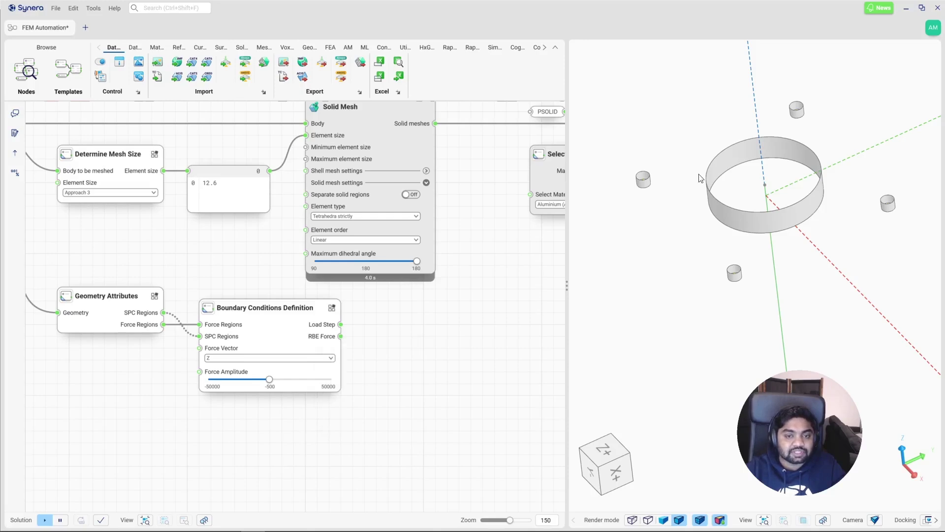
Add the FEA Construct Model node below and beyond the Solid Part node.
{"action": "scroll", "coordinate": [388, 367], "scroll_direction": "down", "scroll_amount": 1}
{"action": "scroll", "coordinate": [389, 367], "scroll_direction": "down", "scroll_amount": 2}
{"action": "middle_click_drag", "start_coordinate": [415, 355], "coordinate": [222, 368]}
{"action": "scroll", "coordinate": [226, 371], "scroll_direction": "down", "scroll_amount": 2}
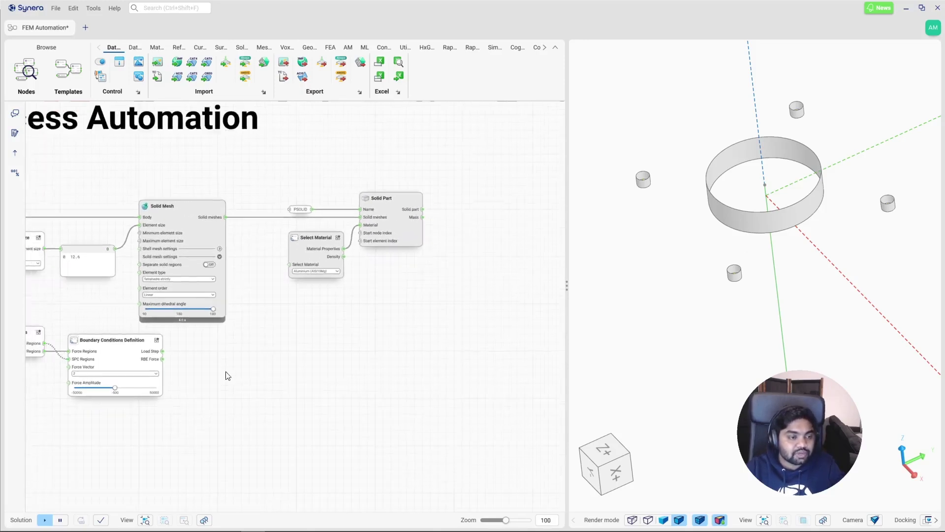
{"action": "double_click", "coordinate": [472, 300]}
{"action": "type", "text": "CONMO"}
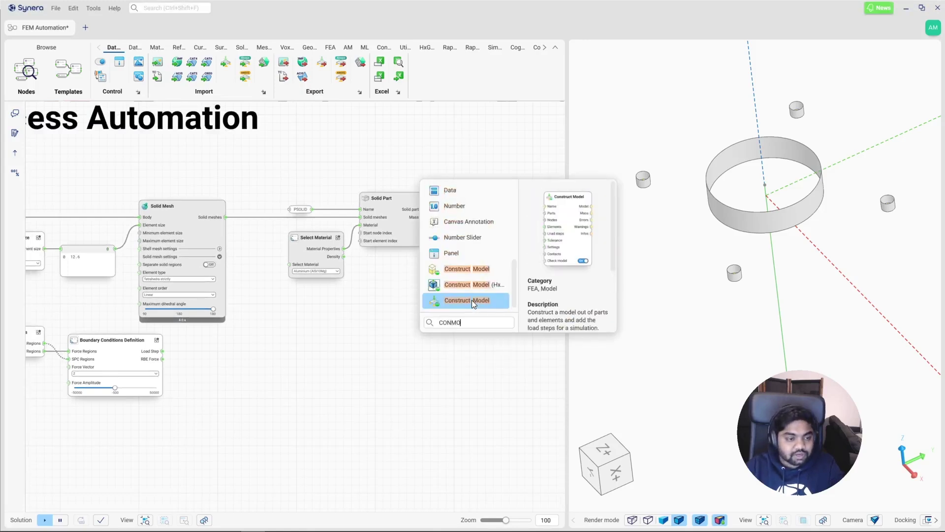
{"action": "left_click", "coordinate": [472, 300]}
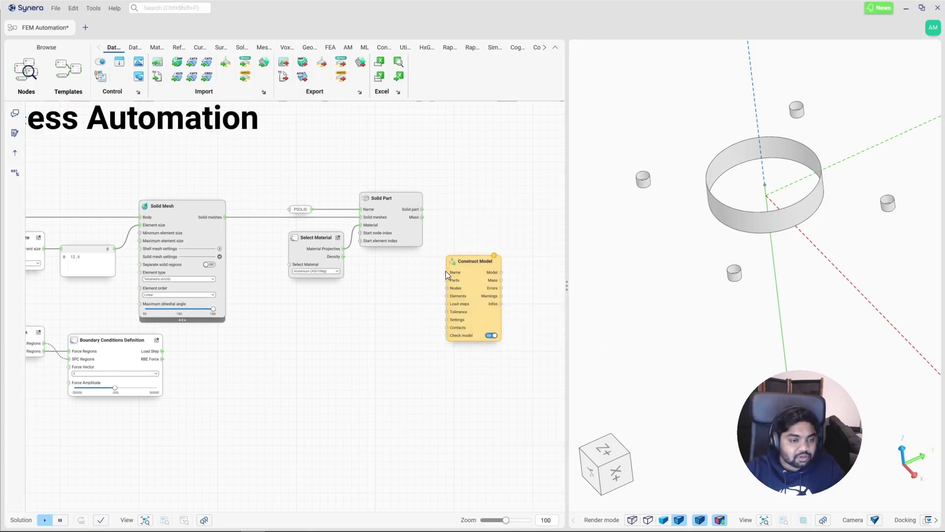
Connect a text panel reading FE Model to Construct Model's Name input.
{"action": "left_click_drag", "start_coordinate": [446, 272], "coordinate": [425, 270]}
{"action": "left_click", "coordinate": [408, 312]}
{"action": "double_click", "coordinate": [397, 294]}
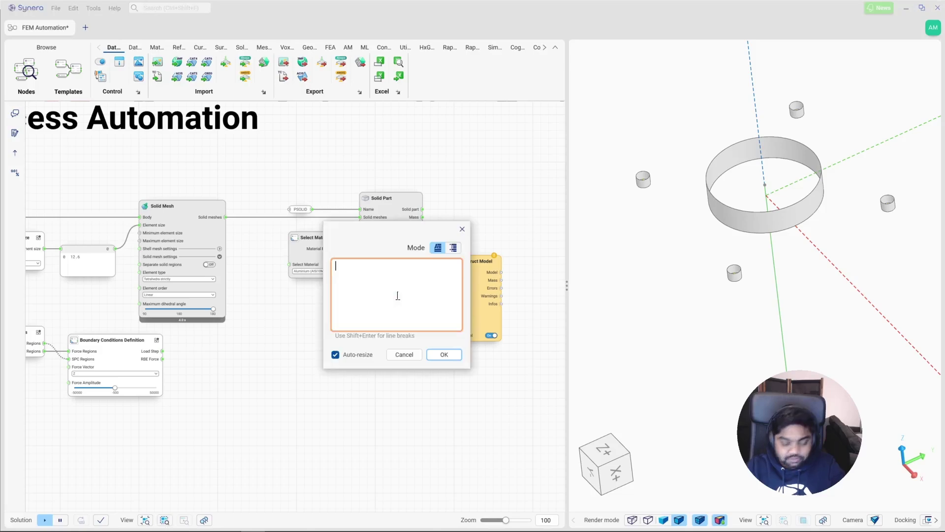
{"action": "type", "text": "FE Model"}
{"action": "key", "text": "Return"}
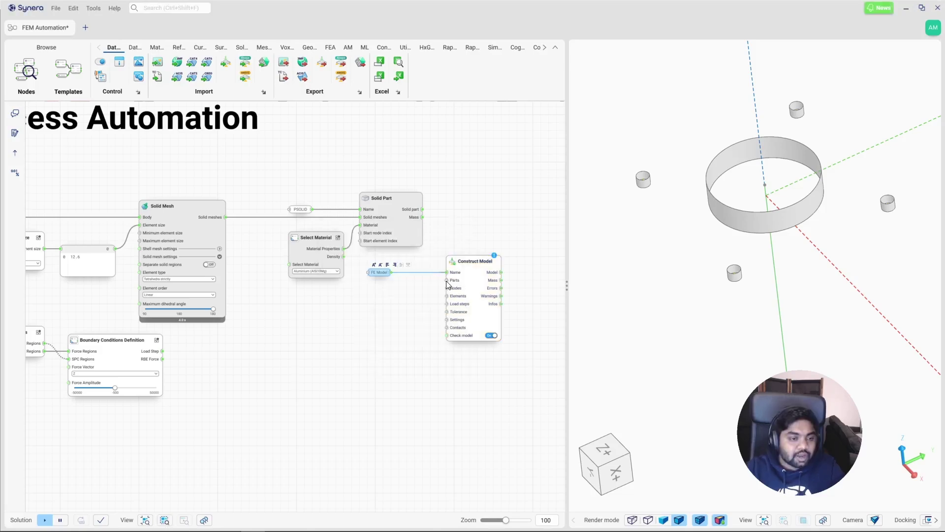
Feed Construct Model with Solid part into Parts, Load Step into Load steps and RBE Force into Elements.
{"action": "left_click_drag", "start_coordinate": [446, 281], "coordinate": [424, 207]}
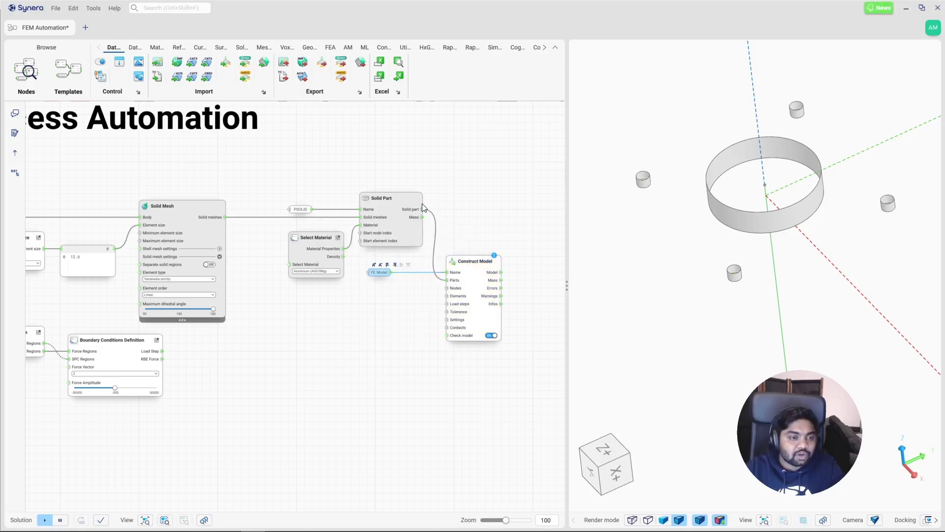
{"action": "scroll", "coordinate": [175, 334], "scroll_direction": "up", "scroll_amount": 5}
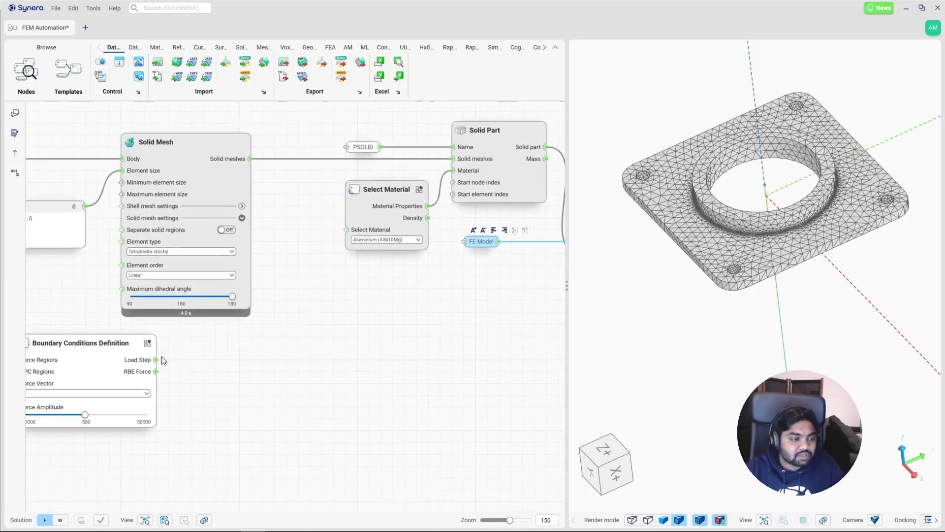
{"action": "left_click_drag", "start_coordinate": [157, 360], "coordinate": [100, 365]}
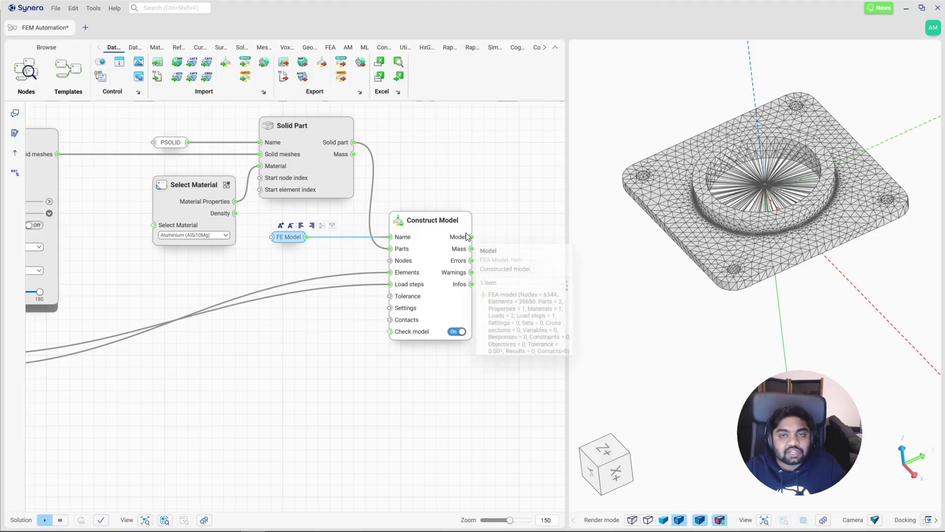
Hide the previews of all objects currently shown in the 3D view.
{"action": "left_click_drag", "start_coordinate": [844, 280], "coordinate": [753, 196]}
{"action": "key", "text": "space"}
{"action": "left_click", "coordinate": [446, 162]}
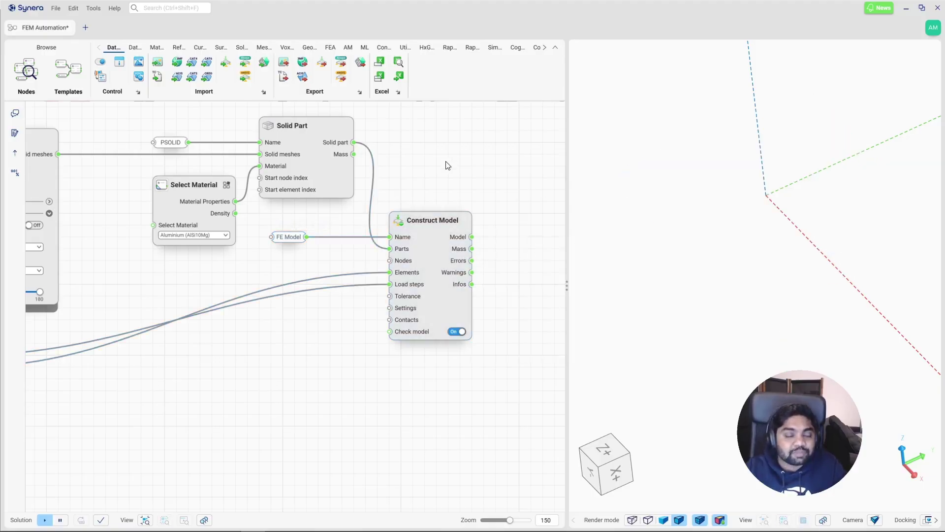
Add an FEA Solver node fed by Construct Model's Model output and align it beside that node.
{"action": "right_click_drag", "start_coordinate": [462, 186], "coordinate": [399, 191]}
{"action": "left_click_drag", "start_coordinate": [408, 240], "coordinate": [454, 233]}
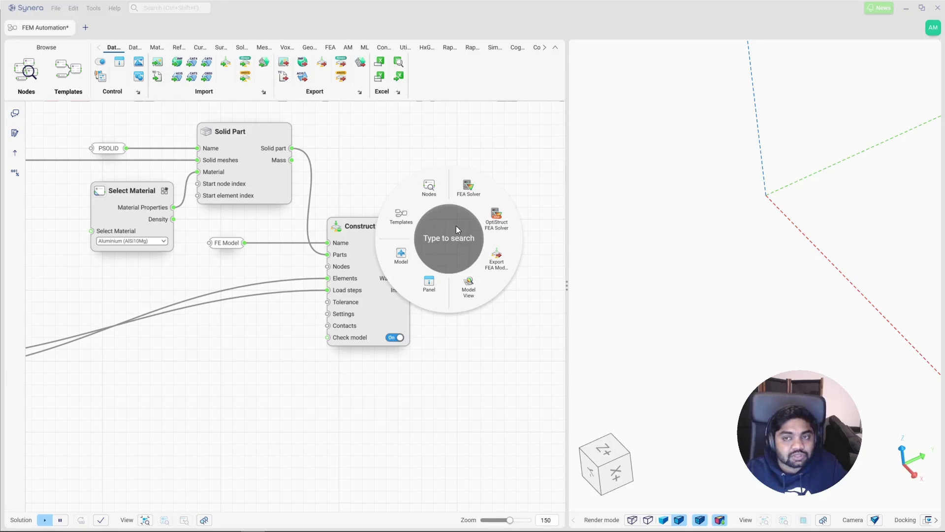
{"action": "left_click", "coordinate": [468, 187]}
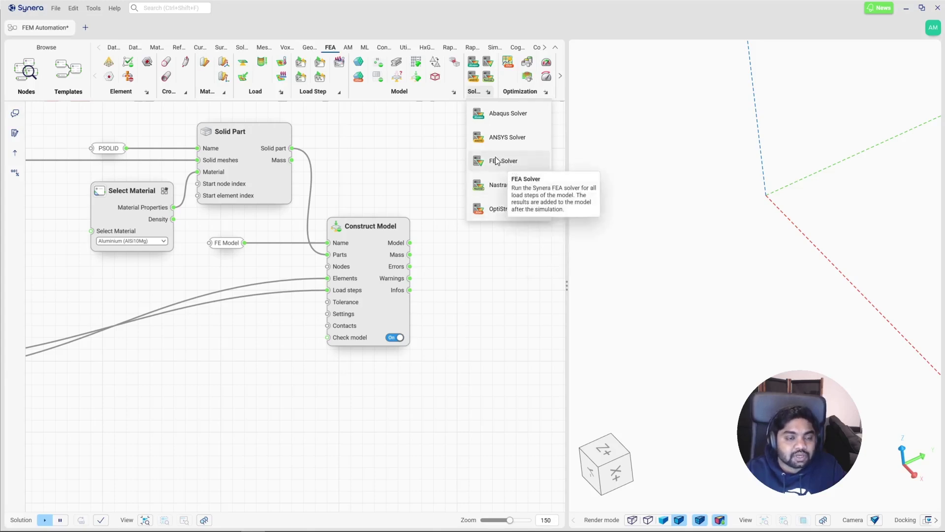
{"action": "left_click_drag", "start_coordinate": [496, 161], "coordinate": [410, 243]}
{"action": "left_click_drag", "start_coordinate": [475, 228], "coordinate": [463, 237]}
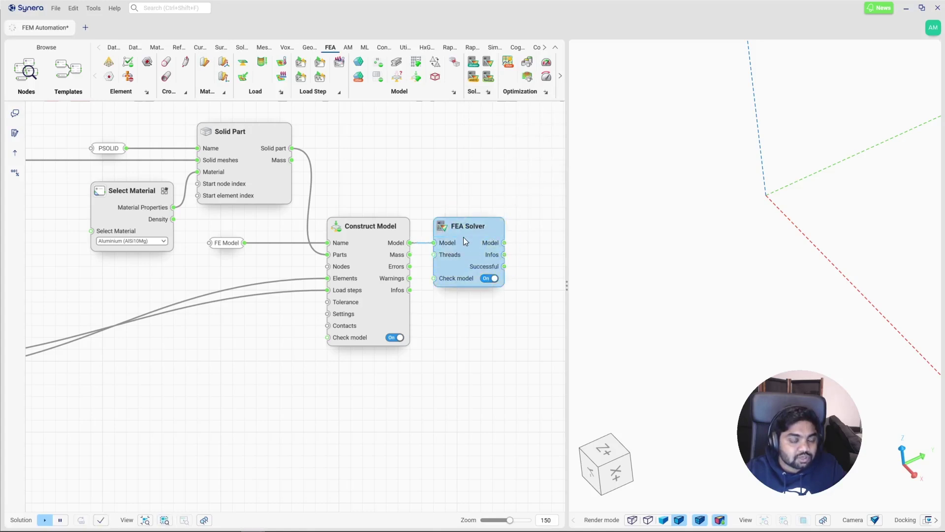
Add a Model View node fed by the FEA Solver's Model output.
{"action": "right_click_drag", "start_coordinate": [518, 249], "coordinate": [449, 255]}
{"action": "left_click_drag", "start_coordinate": [434, 248], "coordinate": [482, 257]}
{"action": "left_click", "coordinate": [505, 197]}
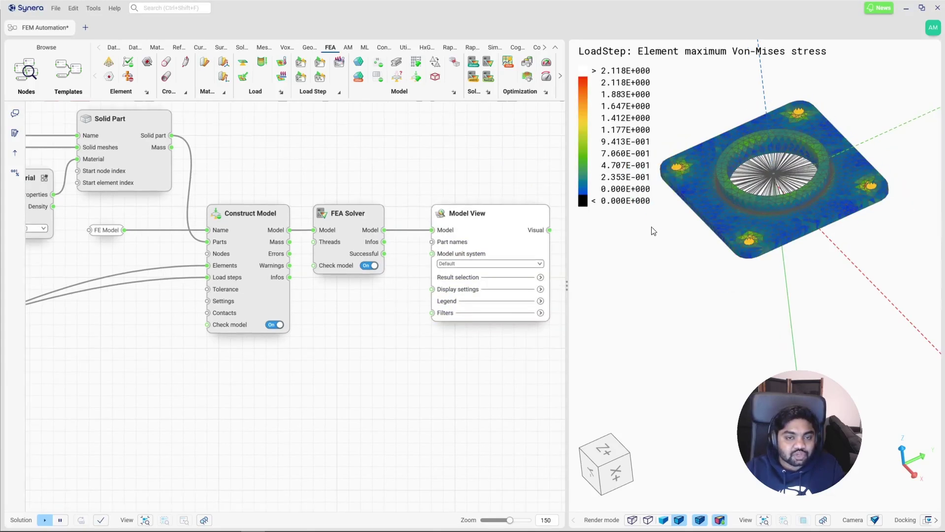
Set Model View's result to Nodal displacement and keep LoadStep as the load step.
{"action": "left_click", "coordinate": [477, 279]}
{"action": "left_click", "coordinate": [468, 323]}
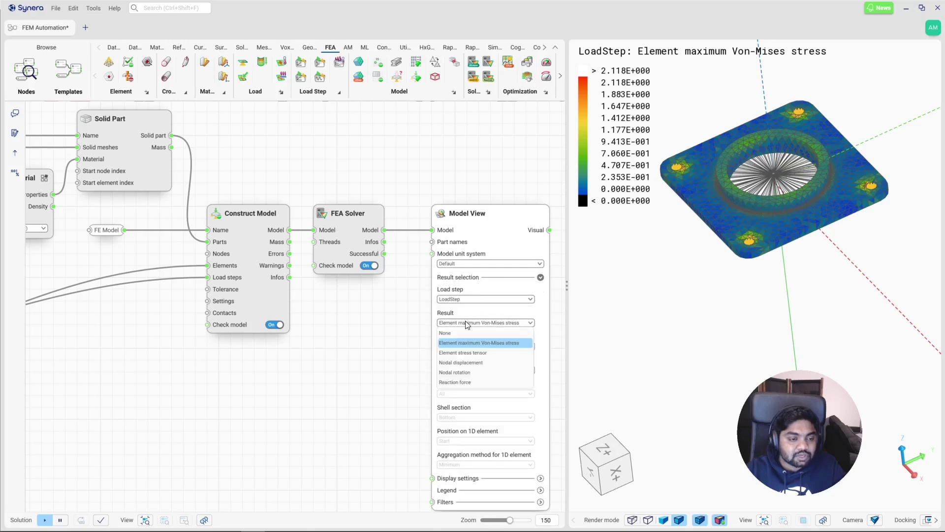
{"action": "left_click", "coordinate": [463, 362]}
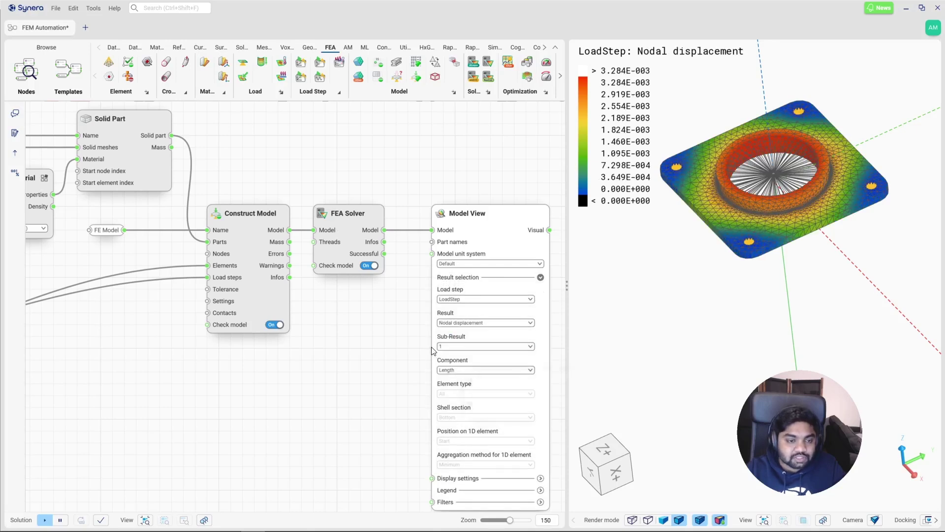
{"action": "left_click", "coordinate": [458, 299]}
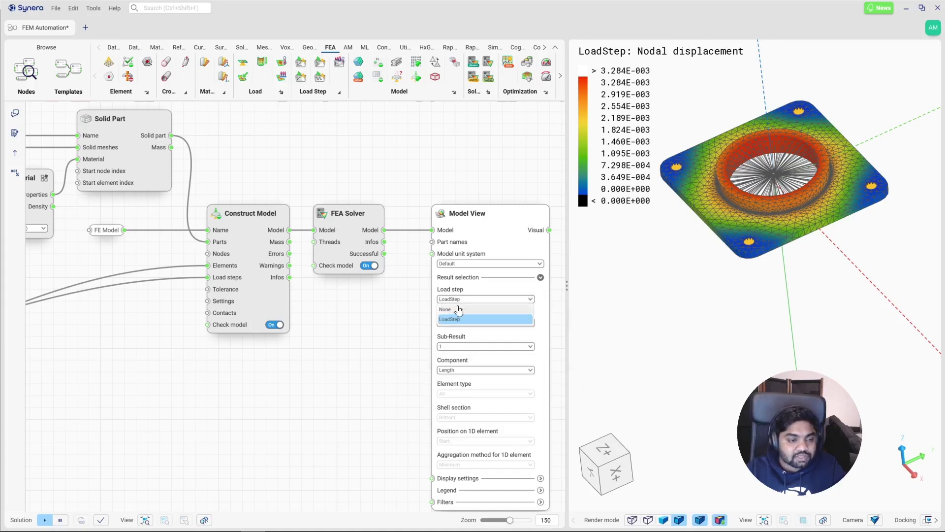
{"action": "left_click", "coordinate": [397, 331]}
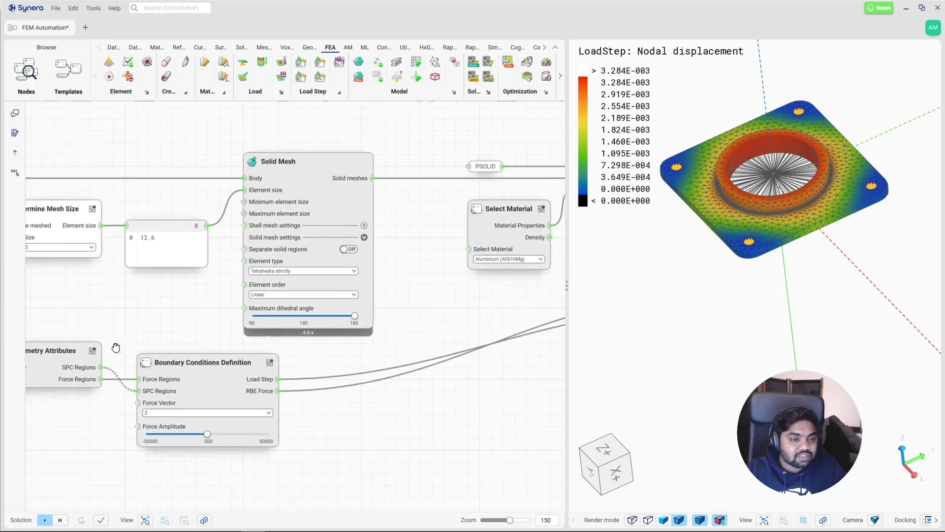
Switch Select Material to a steel grade and increase the boundary conditions' force magnitude to 1000.
{"action": "left_click", "coordinate": [496, 258]}
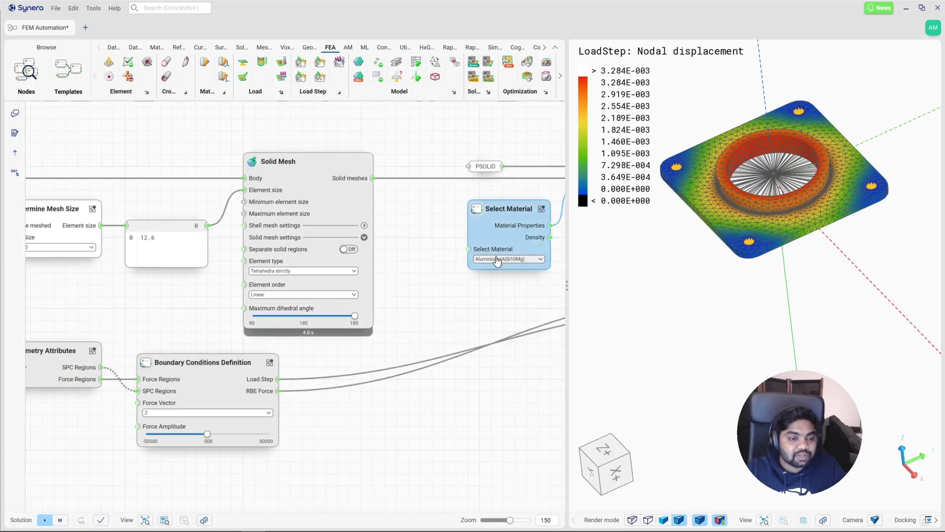
{"action": "left_click", "coordinate": [494, 283]}
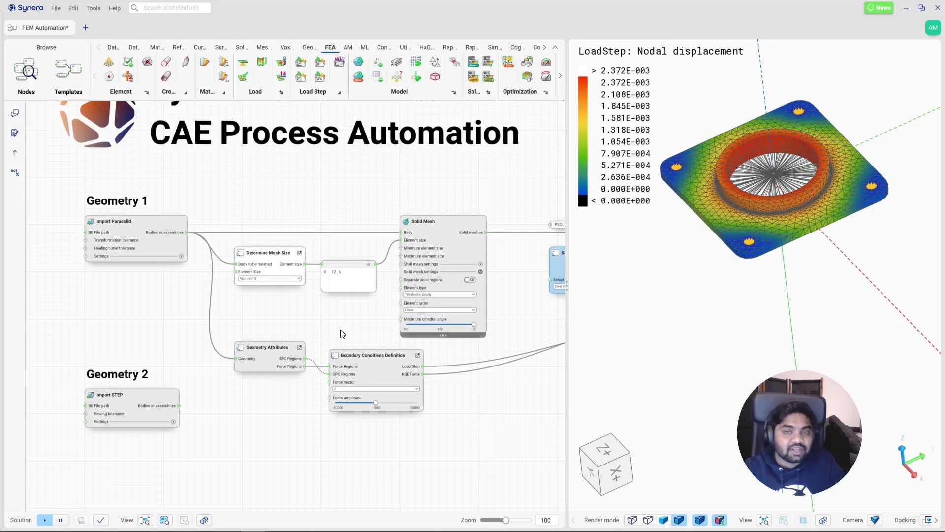
Hide the Model View result and preview the Import STEP geometry of Geometry 2 to examine its shape.
{"action": "left_click_drag", "start_coordinate": [750, 277], "coordinate": [674, 187]}
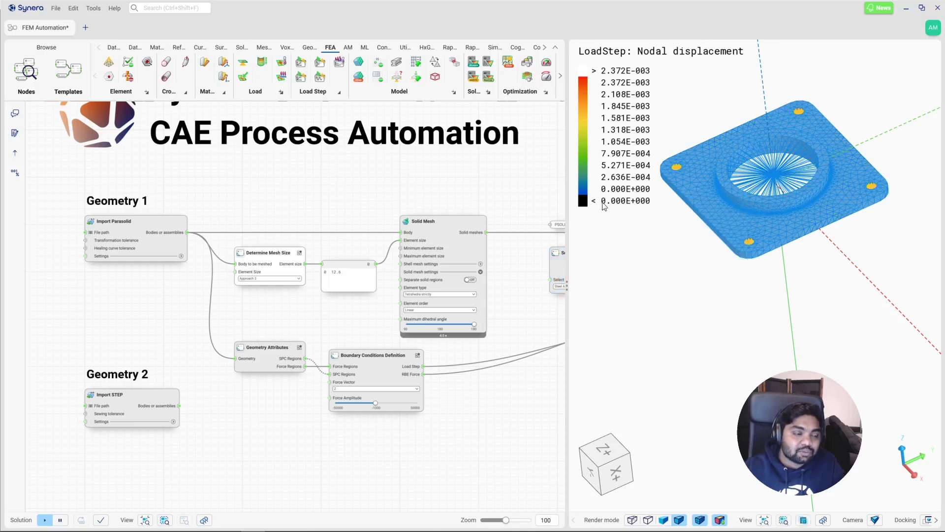
{"action": "key", "text": "space"}
{"action": "left_click", "coordinate": [112, 404]}
{"action": "key", "text": "space"}
{"action": "left_click", "coordinate": [149, 353]}
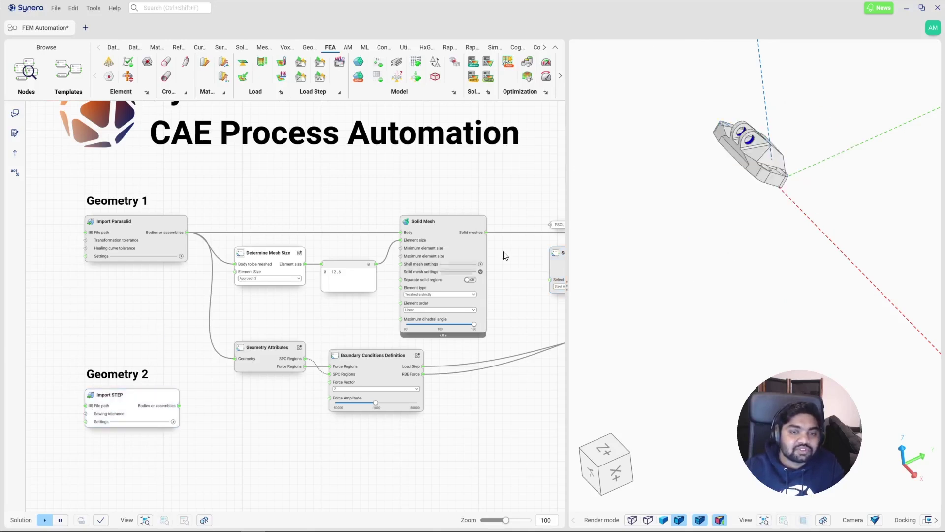
{"action": "scroll", "coordinate": [735, 121], "scroll_direction": "up", "scroll_amount": 2}
{"action": "scroll", "coordinate": [735, 122], "scroll_direction": "up", "scroll_amount": 4}
{"action": "middle_click_drag", "start_coordinate": [735, 121], "coordinate": [712, 147]}
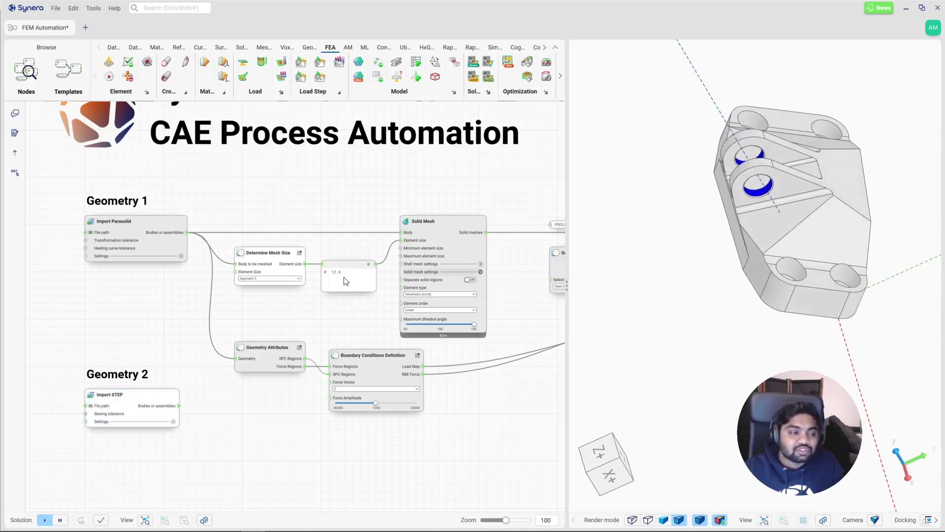
Highlight the Import Parasolid and Import STEP nodes together to compare their geometries, and clear the selection.
{"action": "left_click_drag", "start_coordinate": [191, 429], "coordinate": [149, 224]}
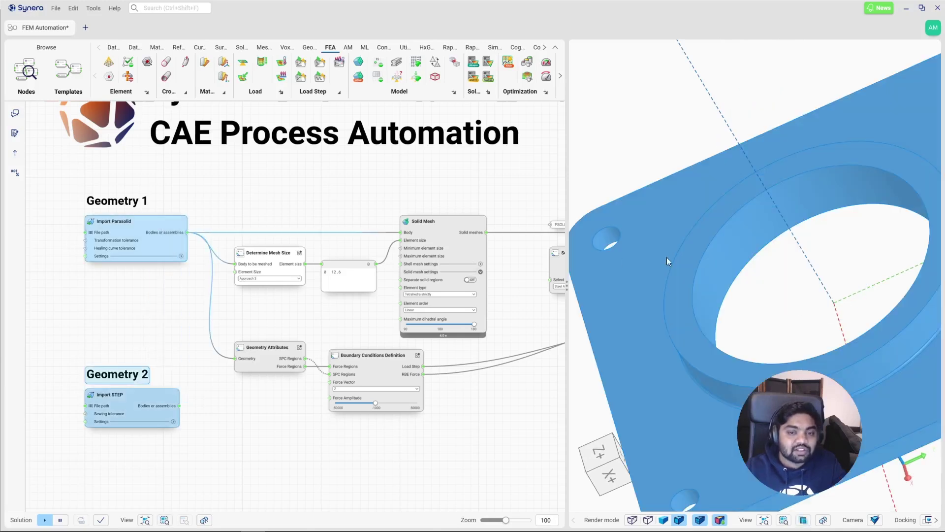
{"action": "scroll", "coordinate": [760, 162], "scroll_direction": "down", "scroll_amount": 10}
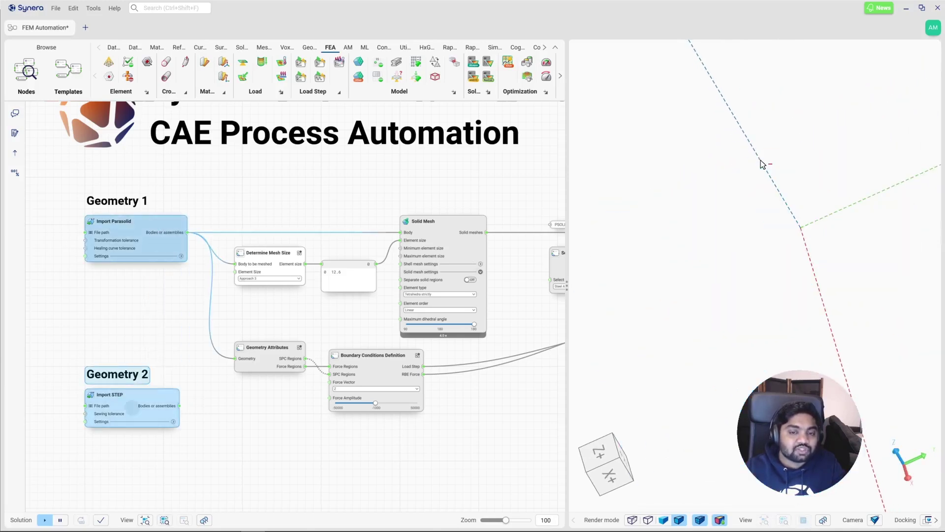
{"action": "scroll", "coordinate": [761, 162], "scroll_direction": "up", "scroll_amount": 10}
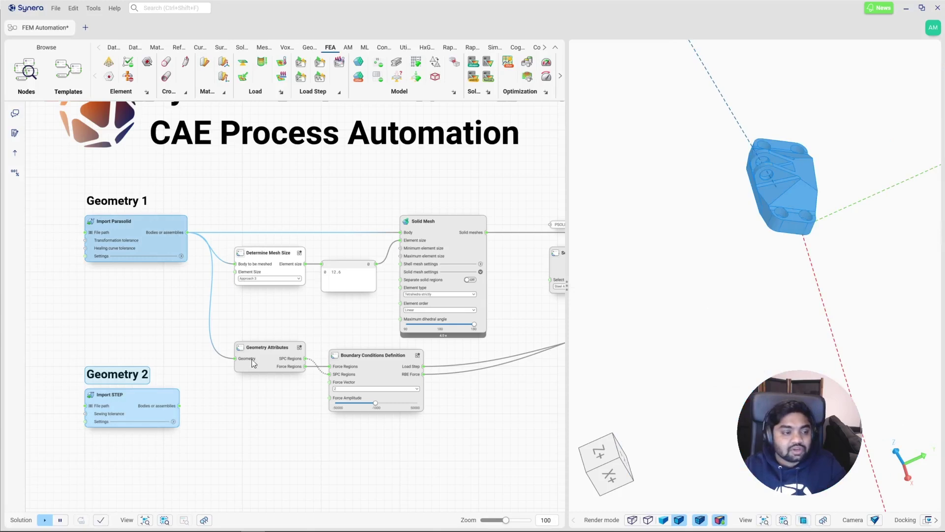
{"action": "left_click", "coordinate": [196, 345]}
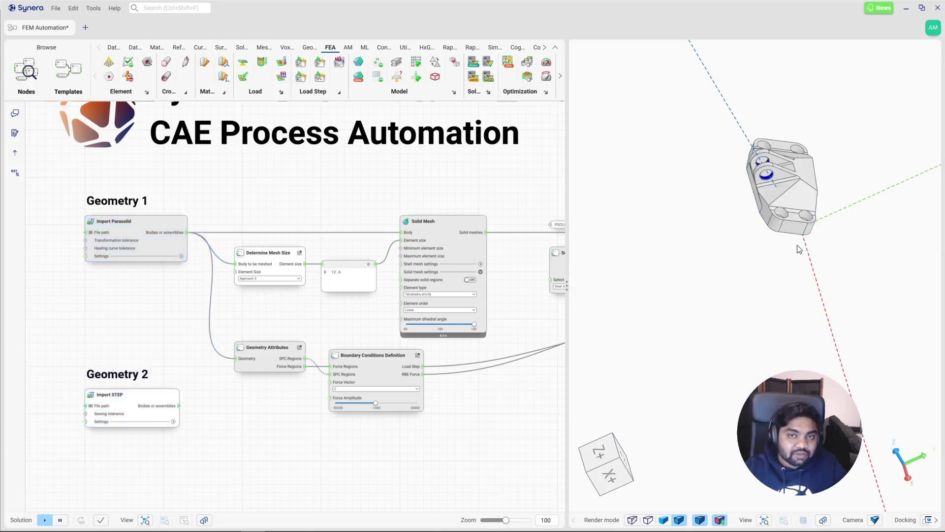
Hide the Import STEP preview and move all connections from Import Parasolid's Bodies or assemblies output to Import STEP's output.
{"action": "left_click", "coordinate": [757, 203]}
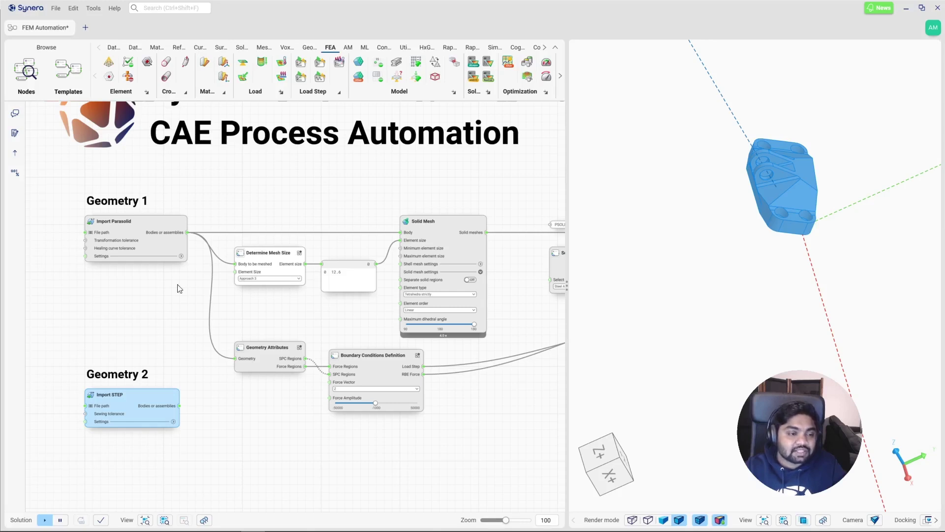
{"action": "key", "text": "h"}
{"action": "scroll", "coordinate": [319, 391], "scroll_direction": "up", "scroll_amount": 5}
{"action": "left_click_drag", "start_coordinate": [120, 155], "coordinate": [117, 412], "text": "ctrl"}
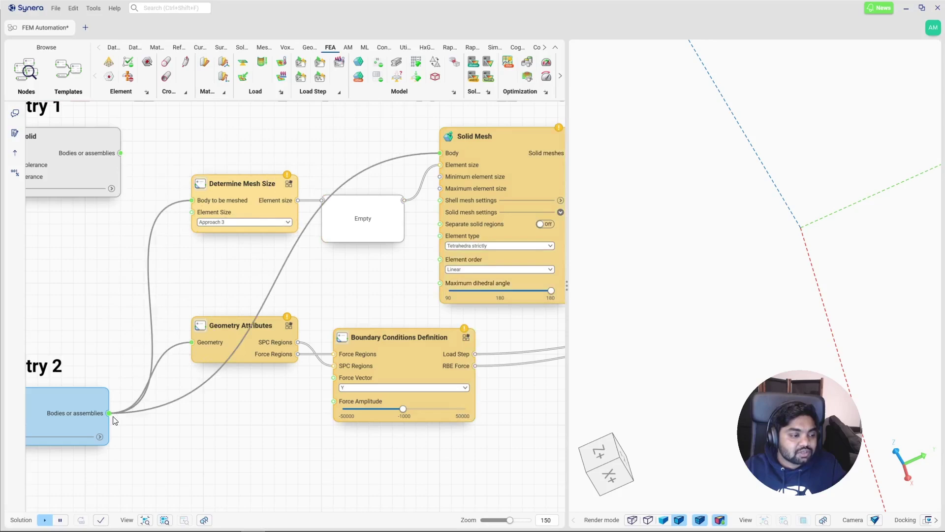
{"action": "scroll", "coordinate": [172, 389], "scroll_direction": "down", "scroll_amount": 10}
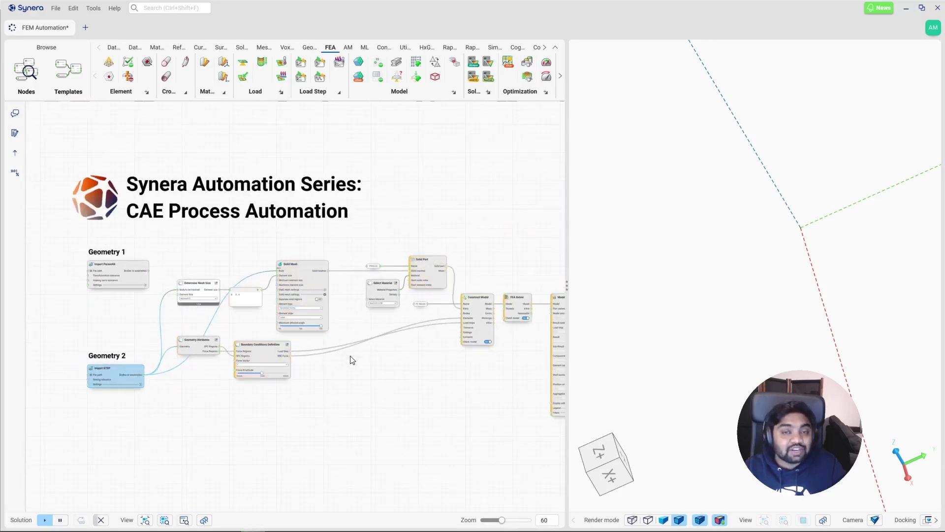
Turn the Model View node's preview back on and examine the solved result for the Import STEP geometry.
{"action": "middle_click_drag", "start_coordinate": [380, 358], "coordinate": [303, 359]}
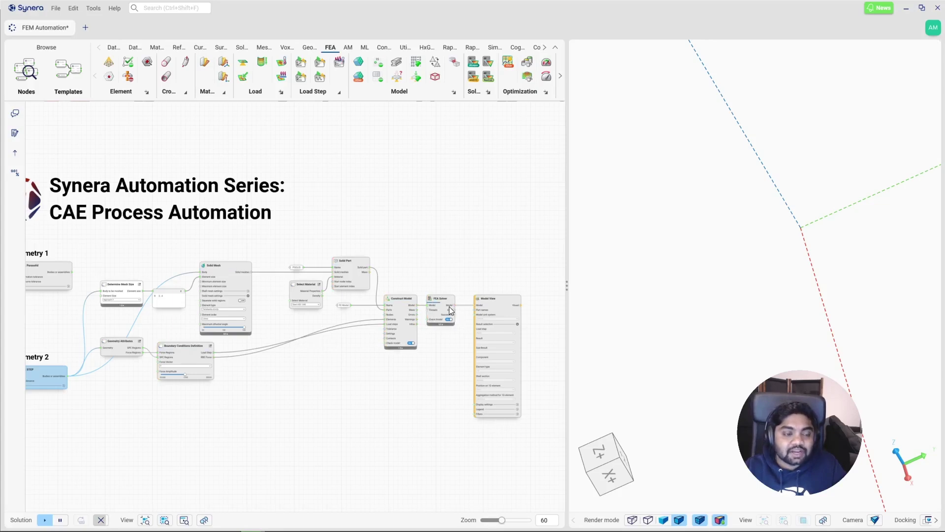
{"action": "left_click", "coordinate": [492, 303]}
{"action": "key", "text": "space"}
{"action": "left_click", "coordinate": [486, 253]}
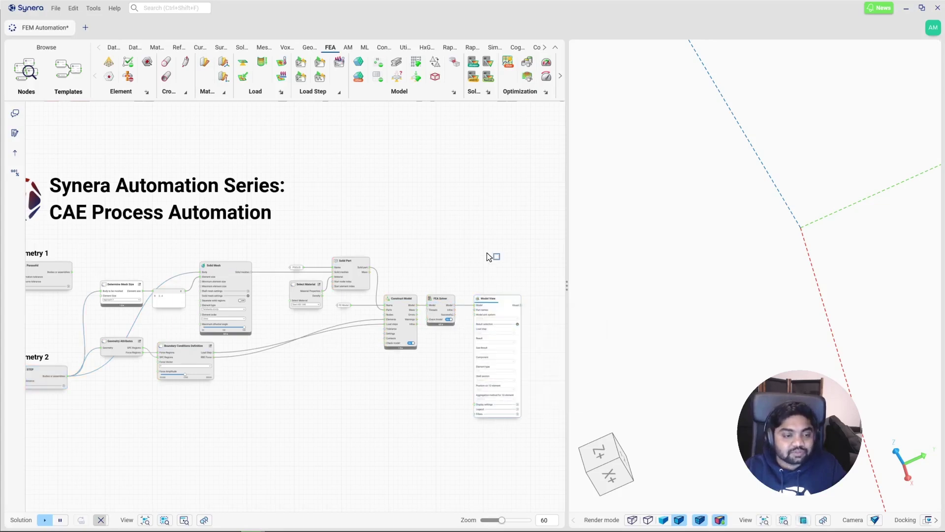
{"action": "middle_click_drag", "start_coordinate": [487, 250], "coordinate": [502, 252]}
{"action": "scroll", "coordinate": [811, 157], "scroll_direction": "up", "scroll_amount": 3}
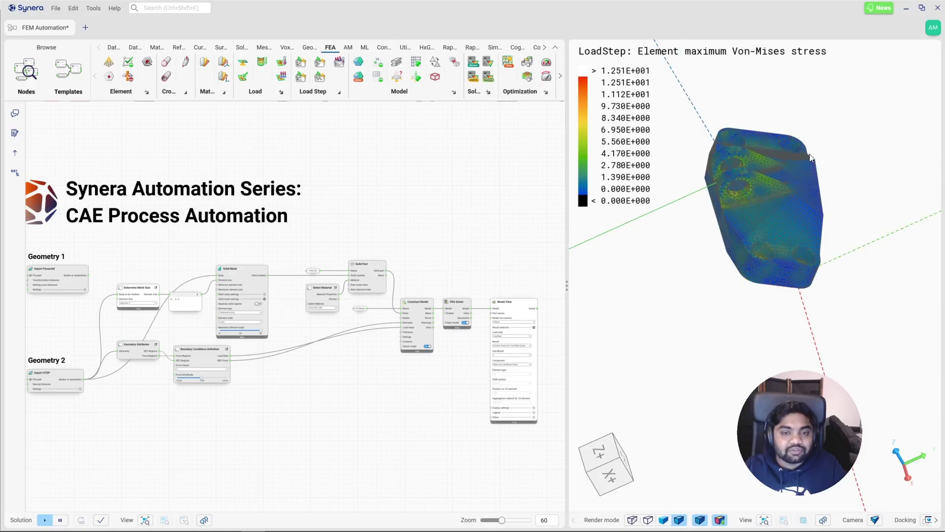